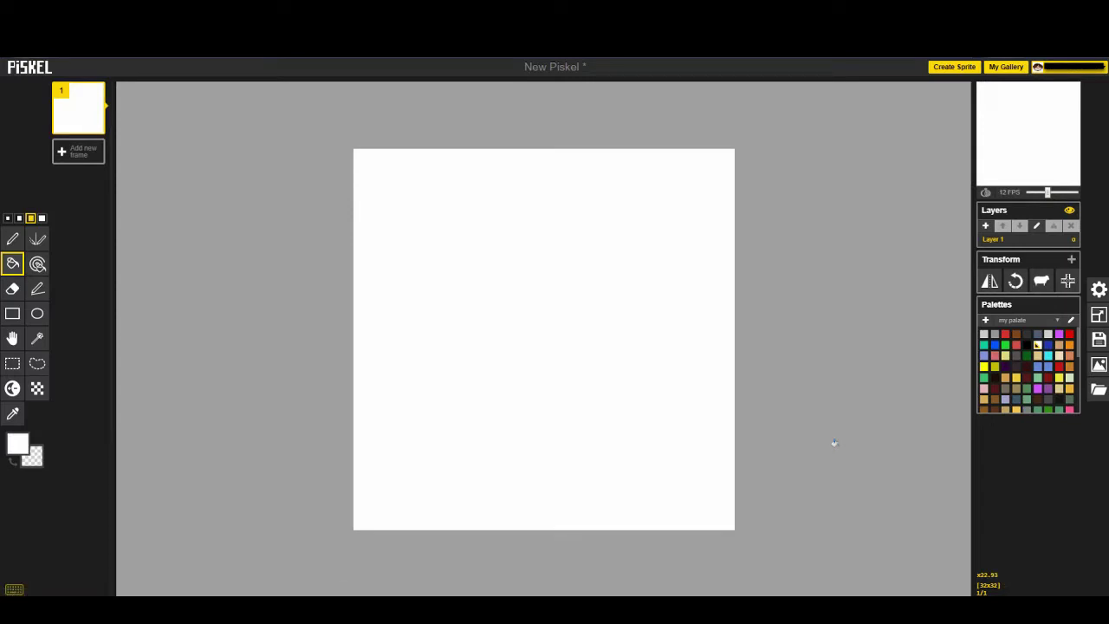
- Fill the white 32x32 canvas with transparency using the Paint Bucket
right_click(494, 277)
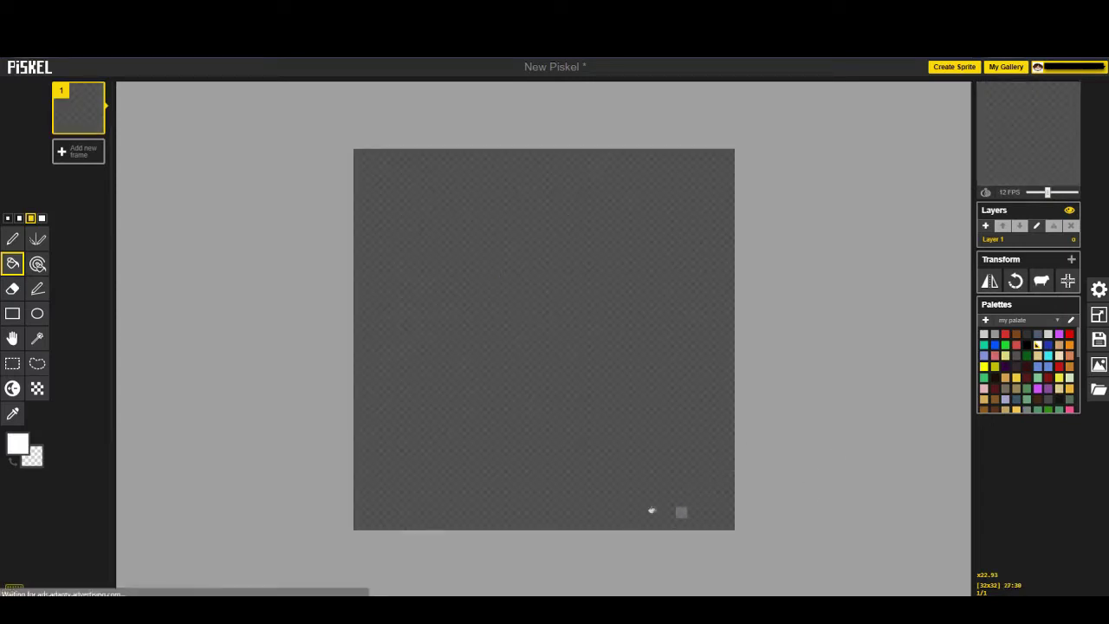
- Test a 2px Pen stroke, undo it, and set the pen size to 1px
scroll(546, 484, "up", 1)
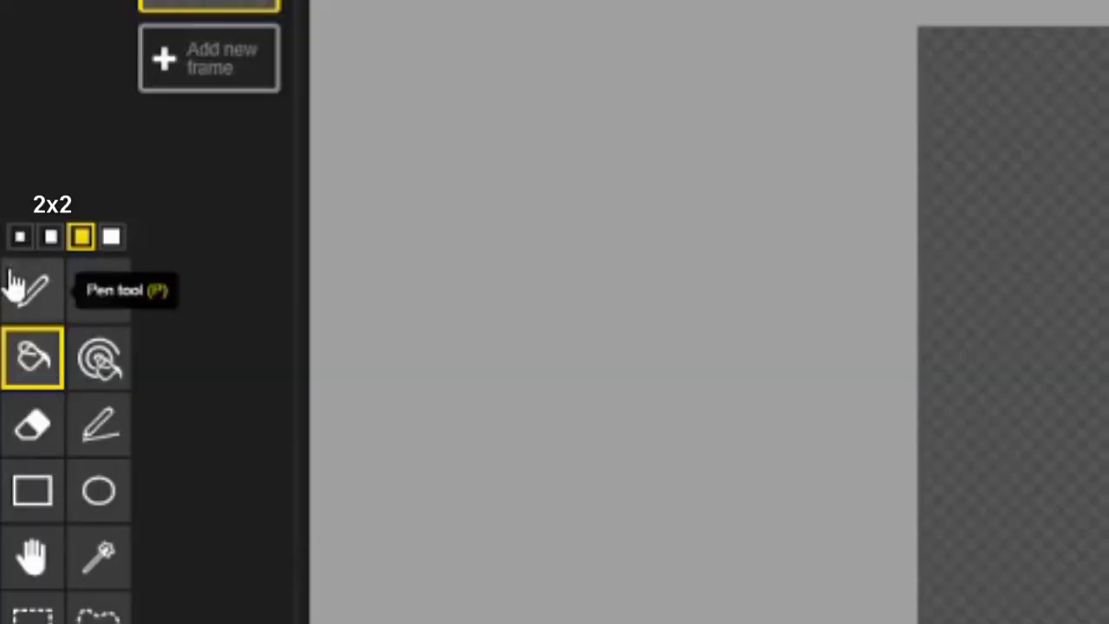
left_click(11, 238)
left_click(50, 236)
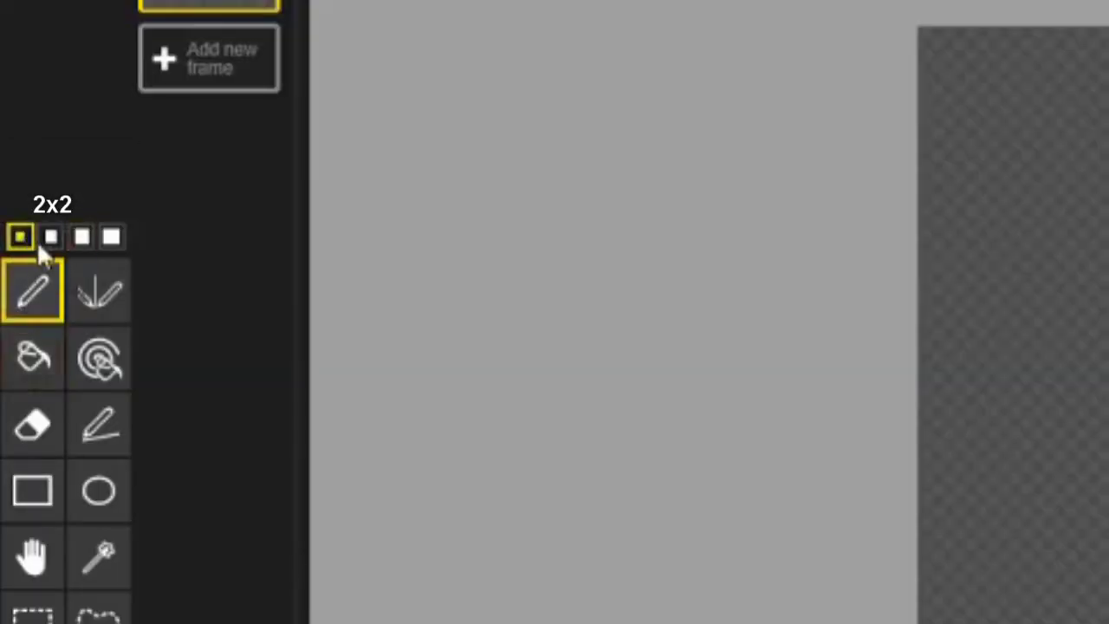
left_click_drag(431, 451, 515, 344)
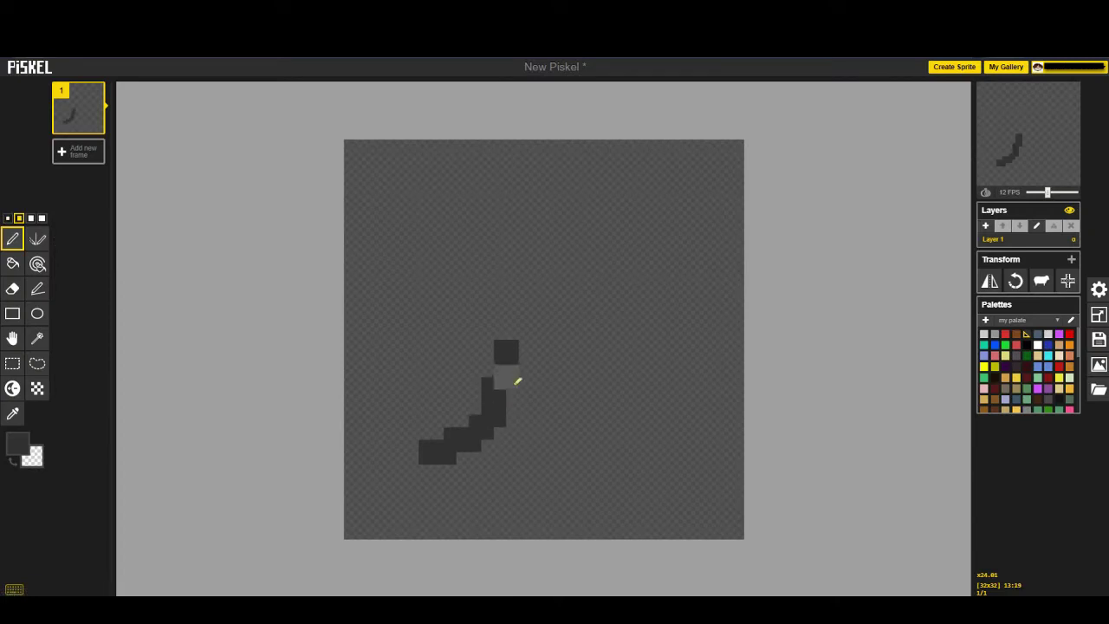
key("ctrl+z")
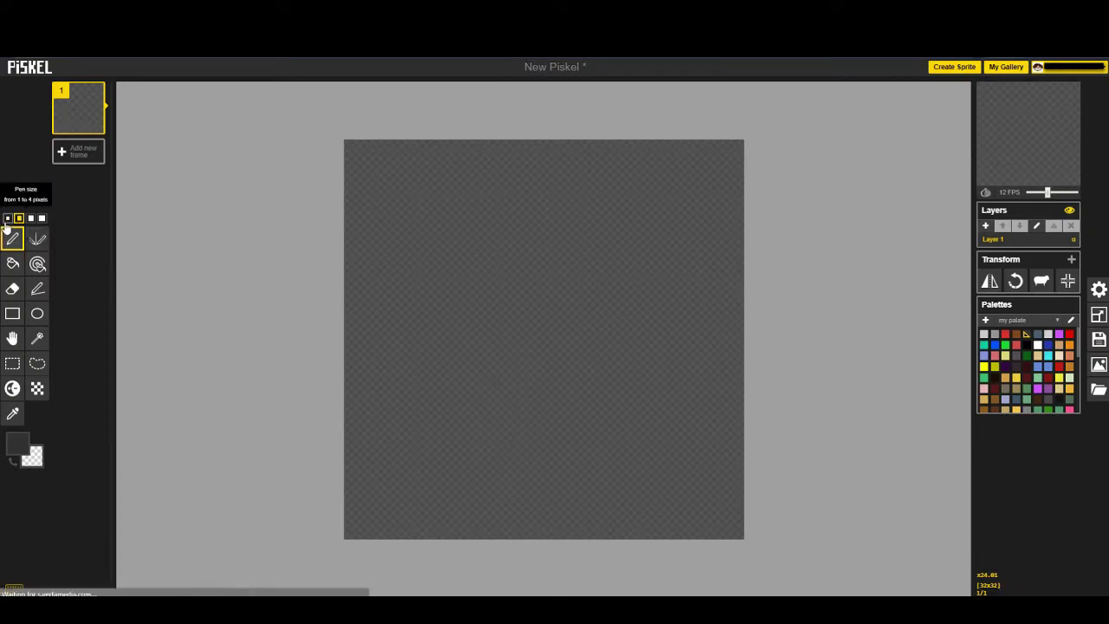
left_click(7, 217)
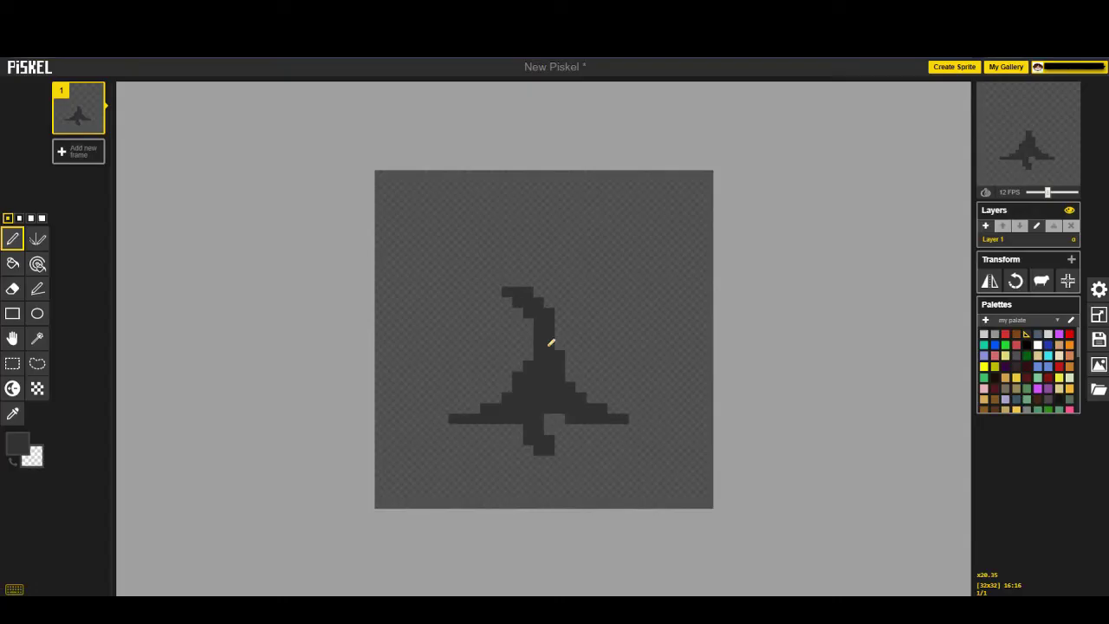
- Draw a swirl above the trunk, then undo it
mouse_move(539, 286)
left_mouse_down()
mouse_move(497, 289)
mouse_move(537, 285)
mouse_move(571, 335)
mouse_move(547, 284)
mouse_move(636, 300)
mouse_move(543, 278)
mouse_move(556, 259)
mouse_move(669, 243)
mouse_move(504, 241)
mouse_move(442, 263)
mouse_move(582, 230)
mouse_move(429, 227)
mouse_move(442, 251)
left_mouse_up()
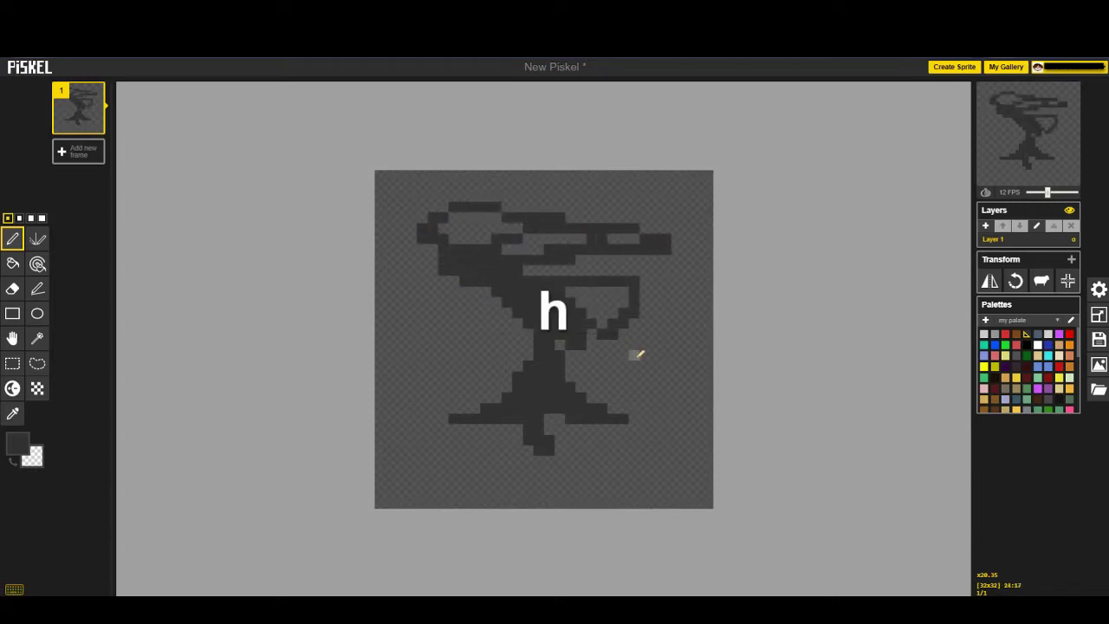
key("ctrl+z")
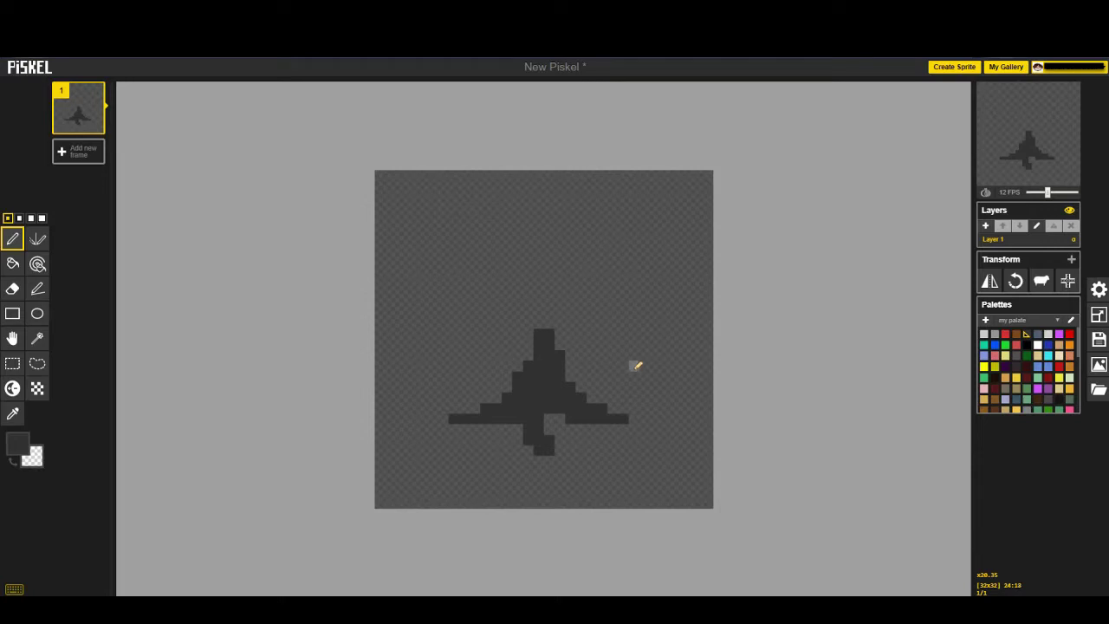
scroll(646, 396, "up", 5)
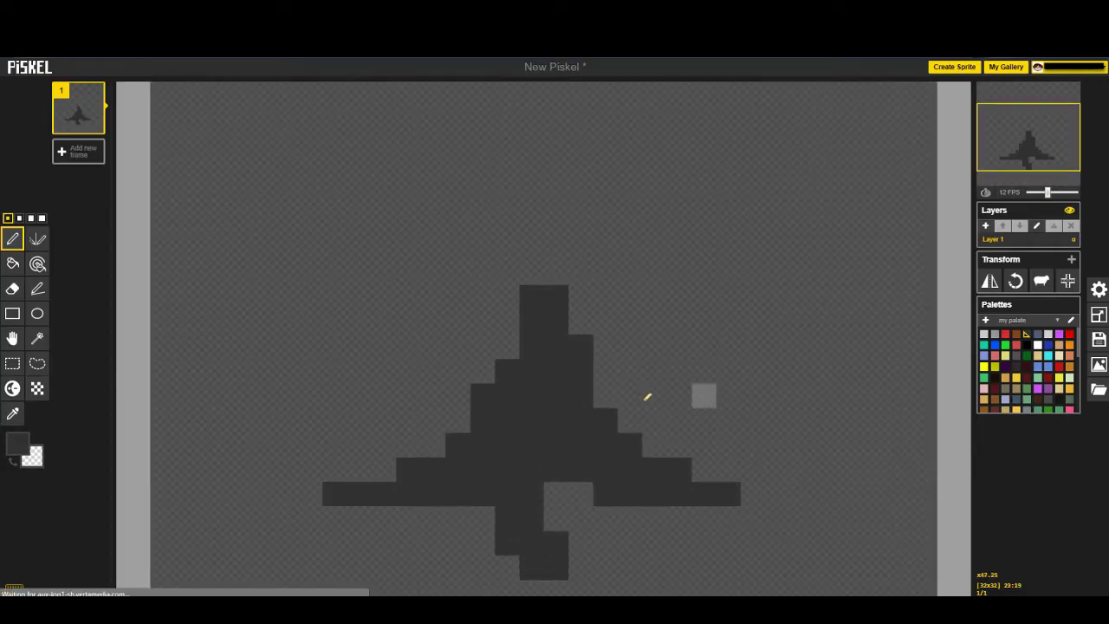
- Redraw the crown as a wide, blocky dark shape above the trunk
mouse_move(576, 272)
left_mouse_down()
mouse_move(624, 269)
mouse_move(518, 281)
mouse_move(489, 239)
mouse_move(523, 273)
mouse_move(527, 228)
left_mouse_up()
scroll(581, 299, "down", 5)
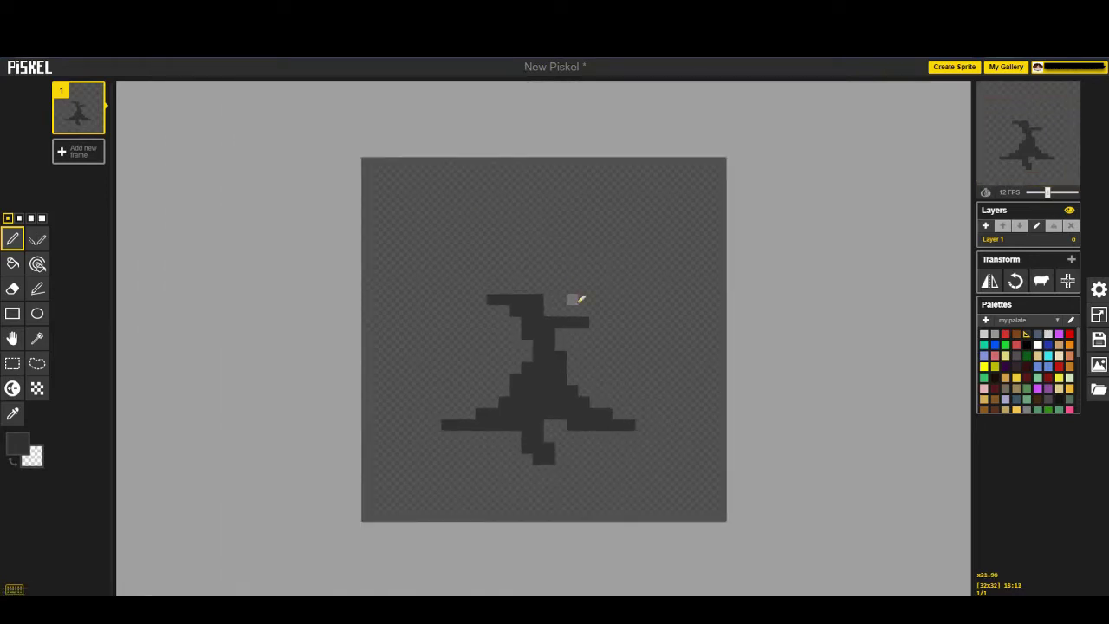
scroll(580, 299, "up", 3)
mouse_move(547, 298)
left_mouse_down()
mouse_move(586, 271)
mouse_move(584, 254)
mouse_move(531, 263)
mouse_move(577, 261)
mouse_move(573, 247)
mouse_move(481, 238)
mouse_move(559, 256)
mouse_move(470, 253)
mouse_move(622, 275)
left_mouse_up()
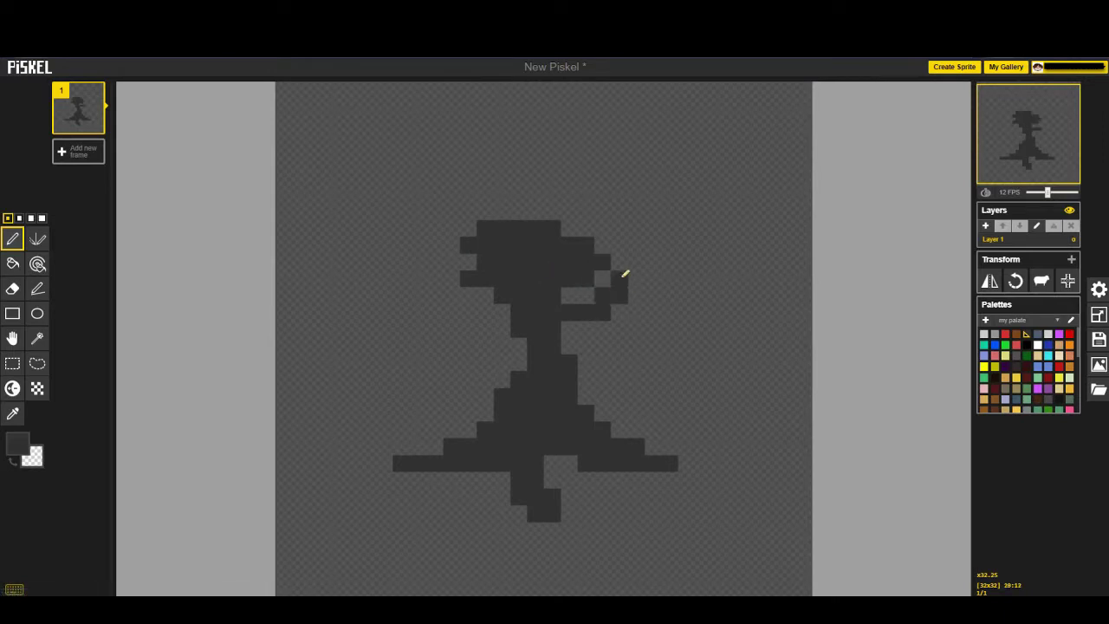
left_click(622, 273)
mouse_move(451, 260)
left_mouse_down()
mouse_move(475, 230)
mouse_move(468, 225)
left_mouse_up()
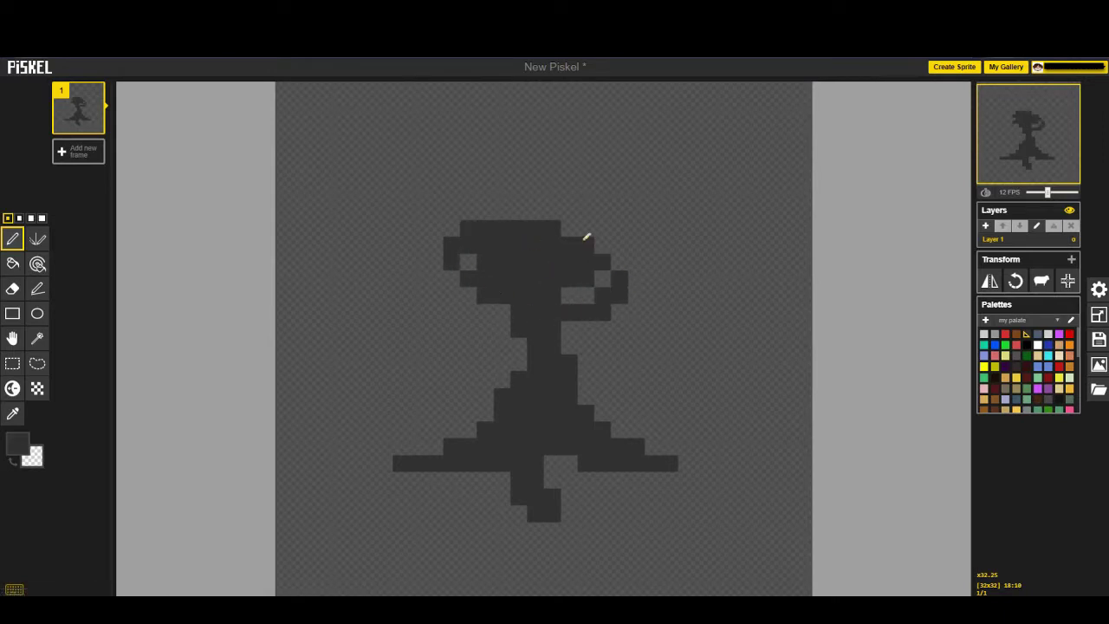
left_click(602, 244)
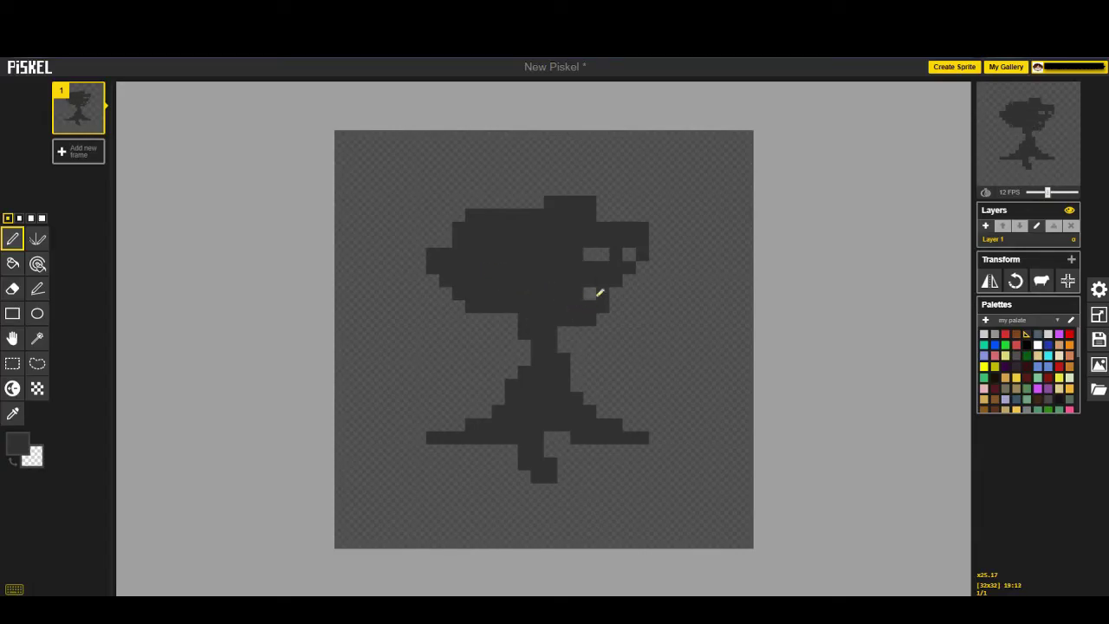
- Erase the two stray dark pixels beside the trunk's neck
right_click(574, 306)
right_click(563, 306)
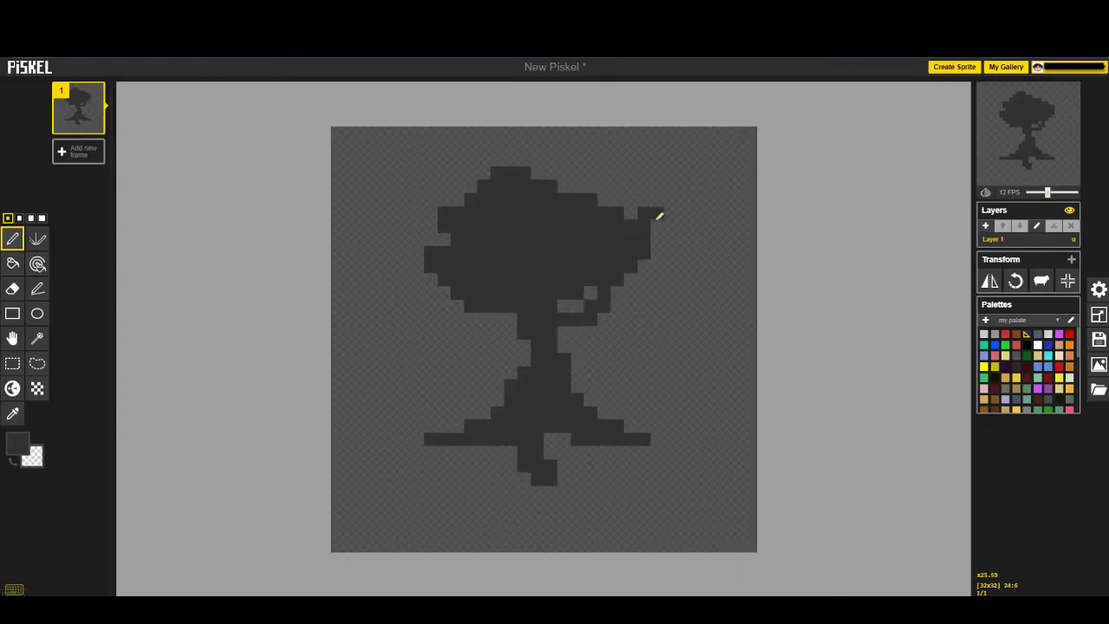
scroll(777, 369, "down", 2)
scroll(684, 314, "up", 4)
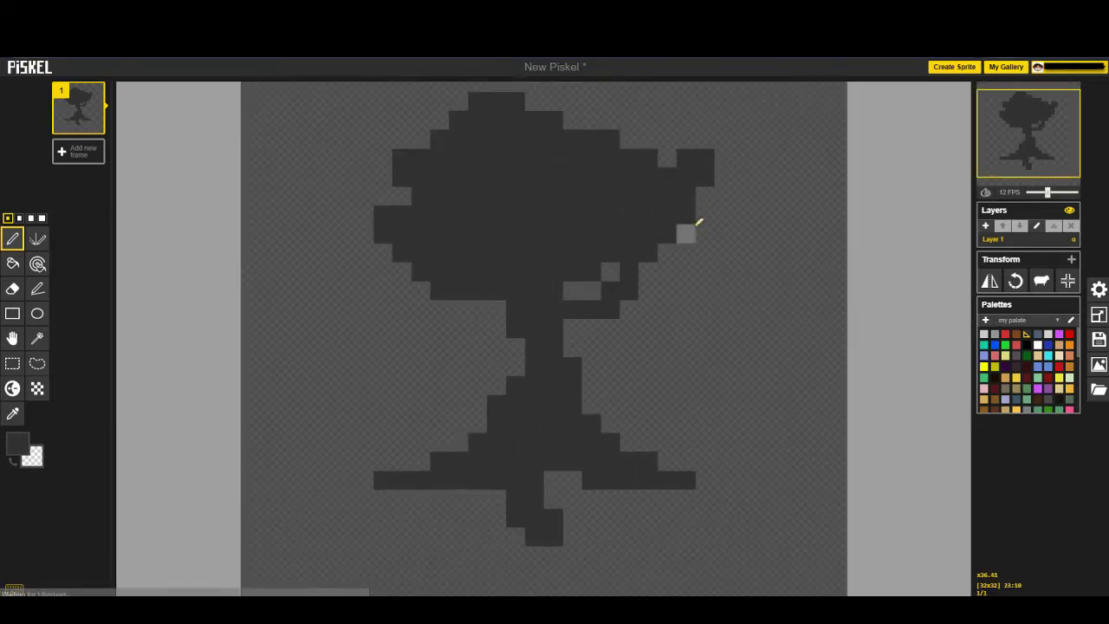
- Try a dark block at the crown's right edge, undo it, and dismiss the advert popup
mouse_move(698, 227)
left_mouse_down()
mouse_move(697, 246)
mouse_move(667, 252)
left_mouse_up()
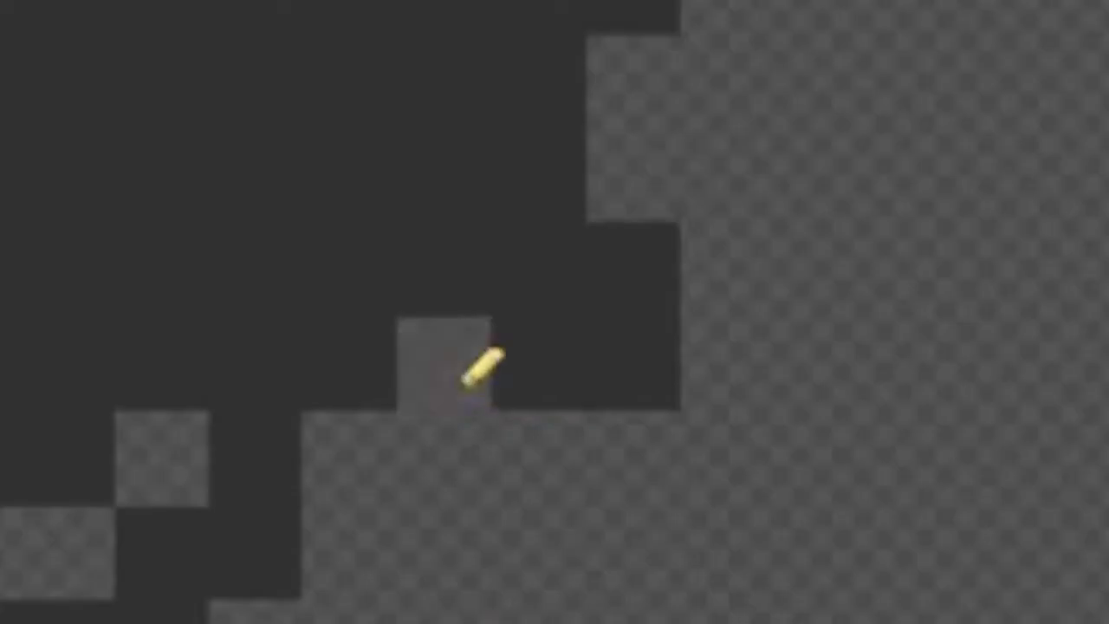
key("ctrl+z")
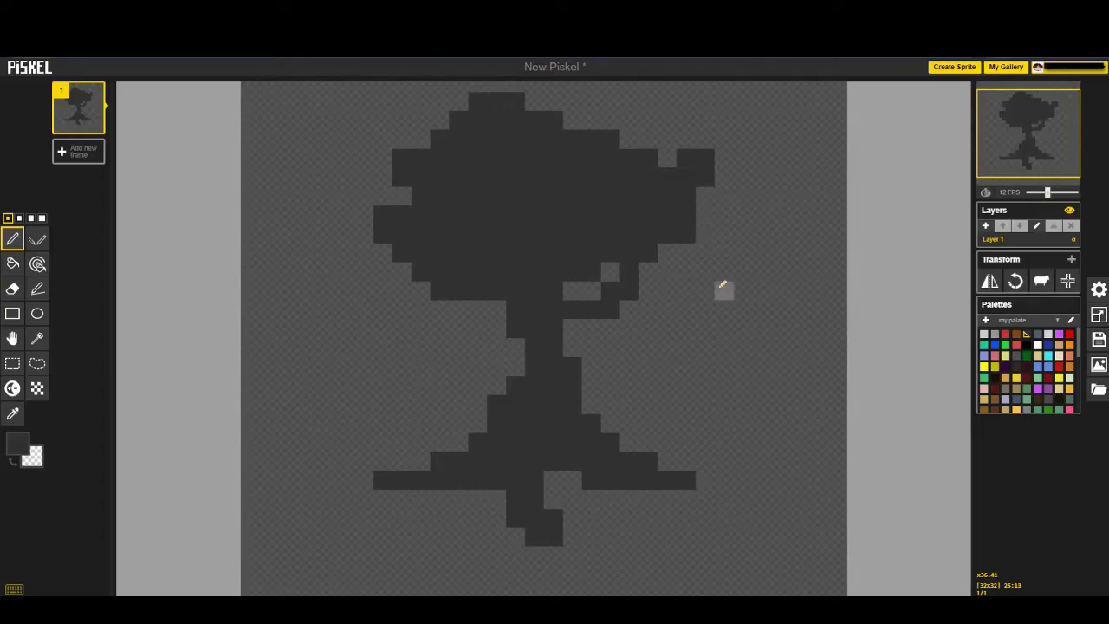
scroll(721, 287, "down", 3)
scroll(698, 248, "up", 3)
scroll(574, 302, "down", 1)
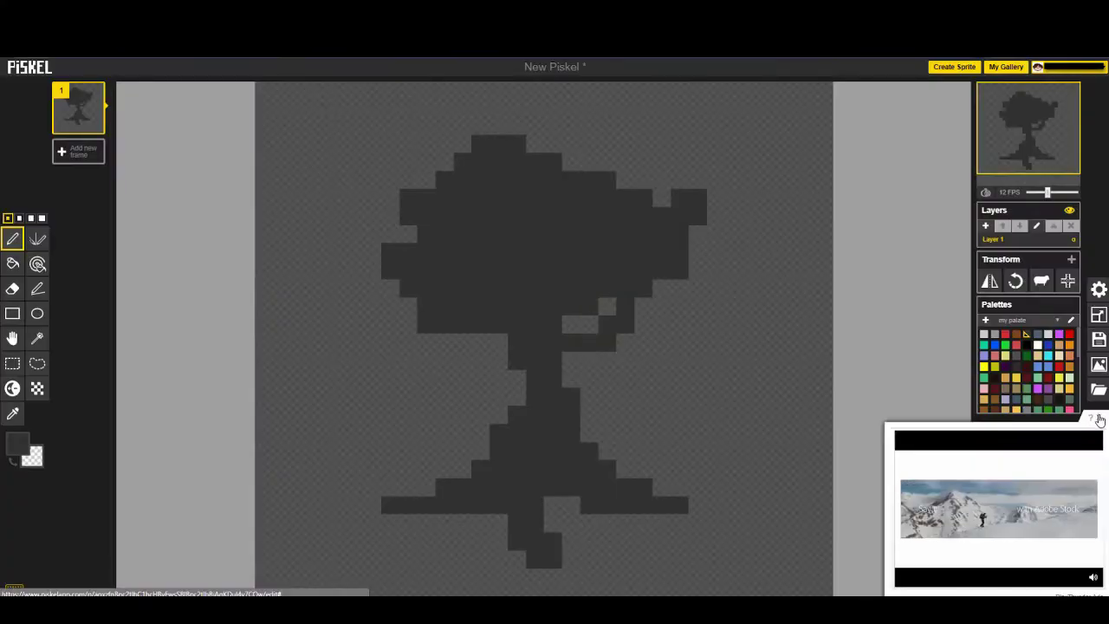
left_click(1100, 419)
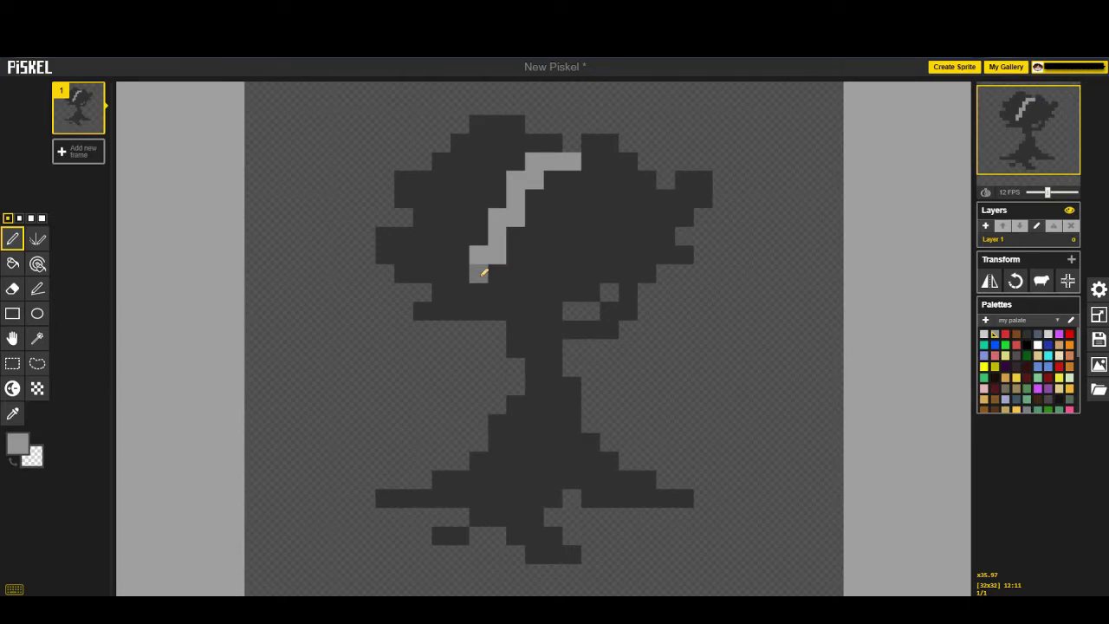
- Outline the canopy's right side in light grey and bucket-fill it
left_click(482, 273)
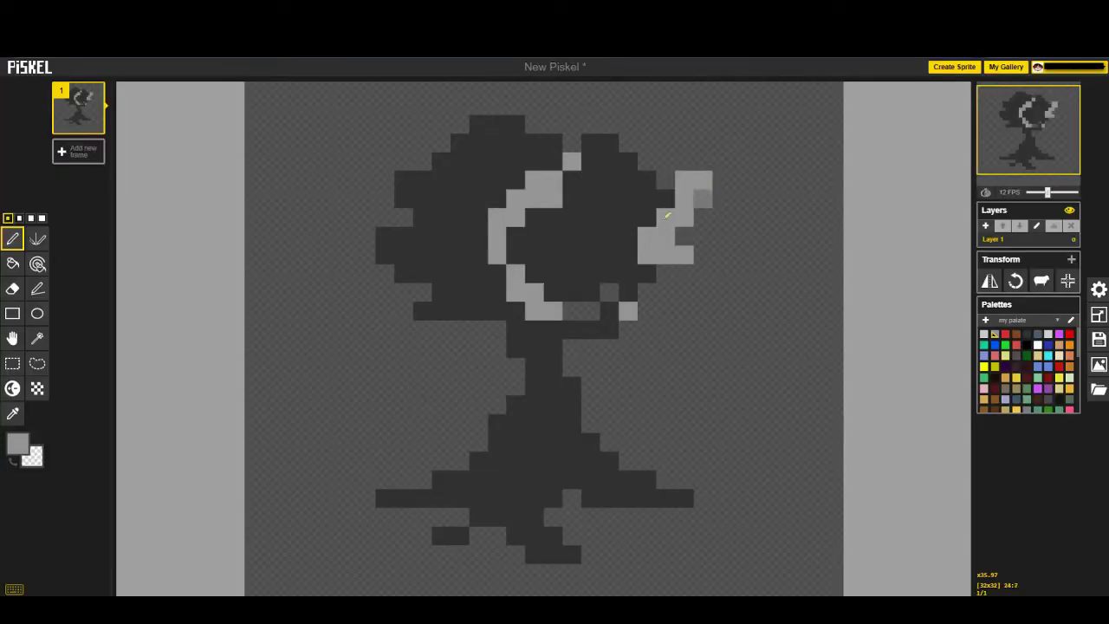
left_click(702, 199)
left_click(12, 263)
left_click(589, 196)
- Sample the dark grey from the drawing with the Color Picker
scroll(718, 278, "down", 2)
scroll(676, 141, "up", 2)
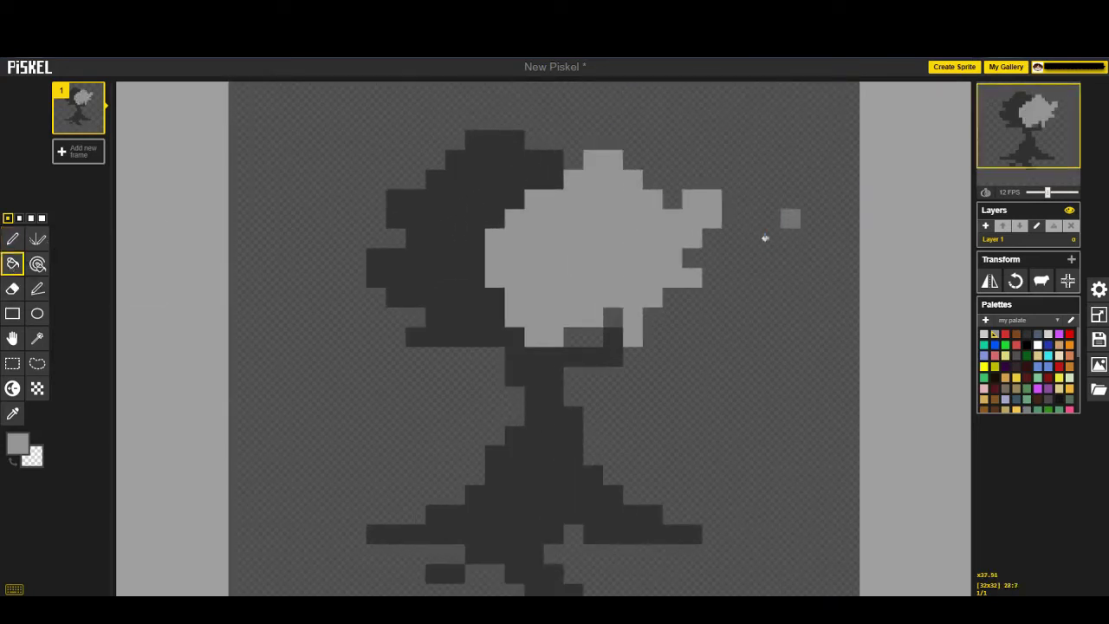
left_click(12, 414)
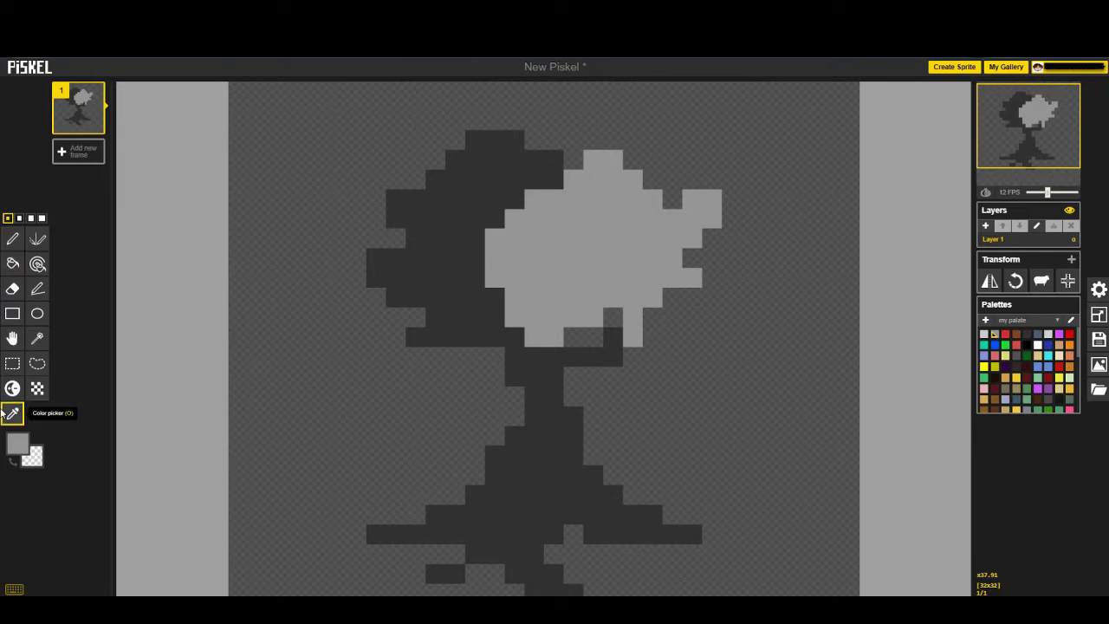
left_click(500, 162)
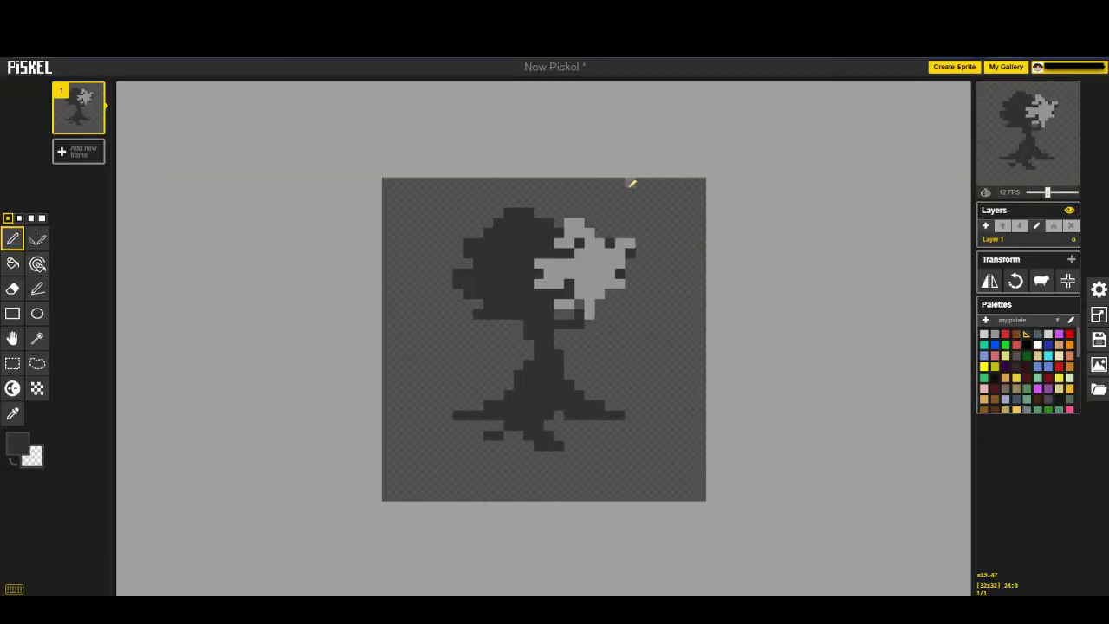
- Zoom in and out to inspect the tree's black, grey and white shading
scroll(762, 178, "up", 5)
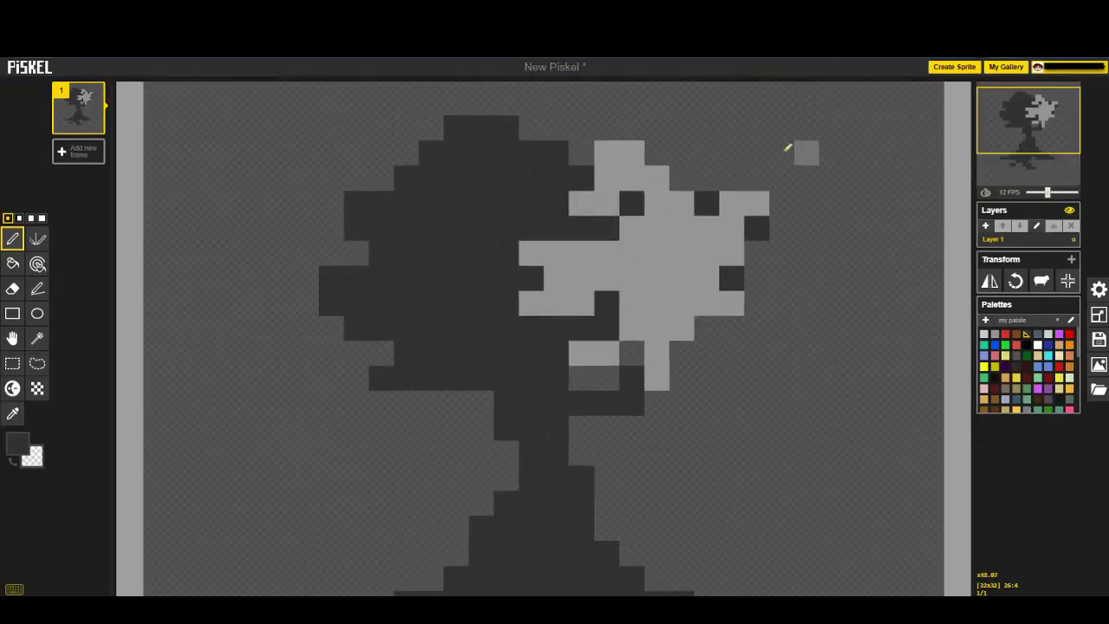
scroll(853, 212, "up", 4)
scroll(720, 428, "down", 5)
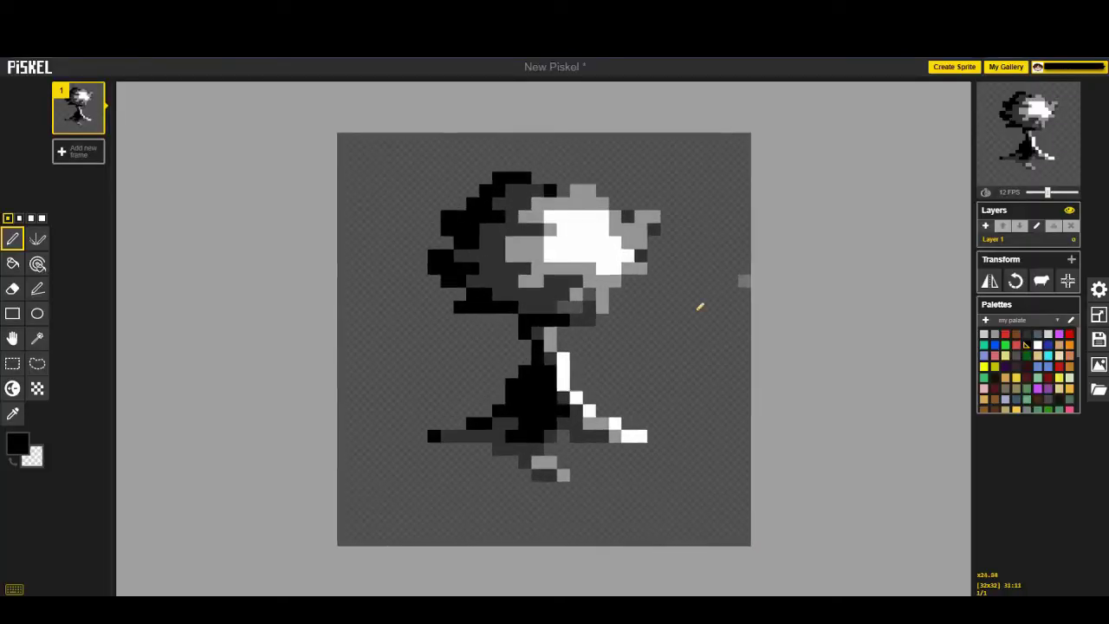
scroll(730, 329, "up", 1)
scroll(572, 442, "up", 2)
scroll(725, 376, "down", 5)
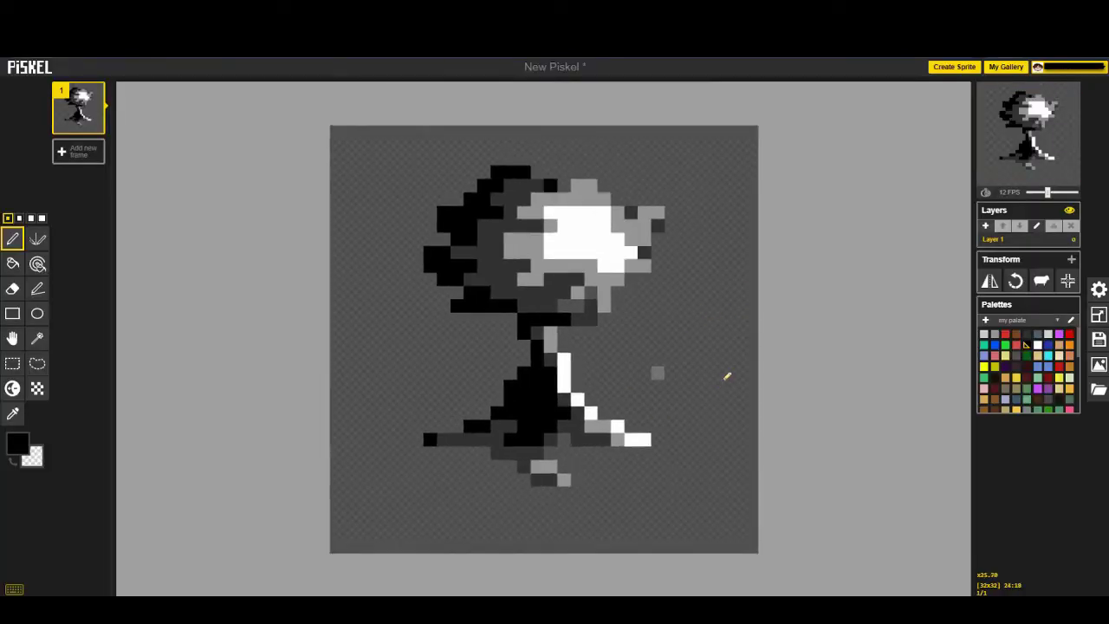
scroll(529, 191, "up", 4)
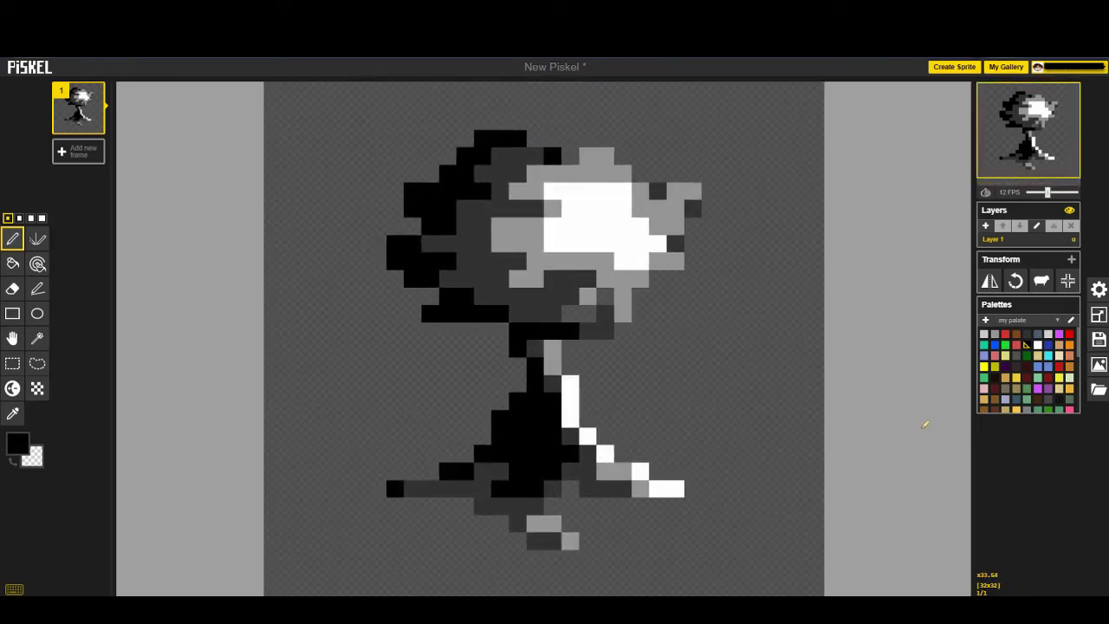
- Flood-fill the black upper-left canopy patch with a green colour
left_click(1058, 409)
left_click(13, 265)
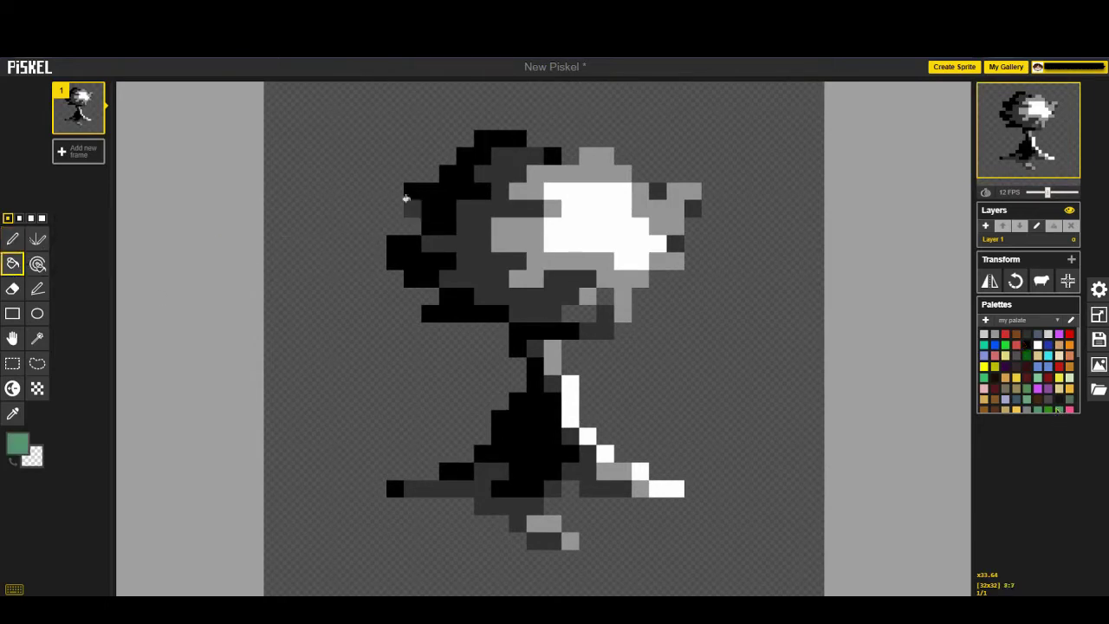
left_click(429, 193)
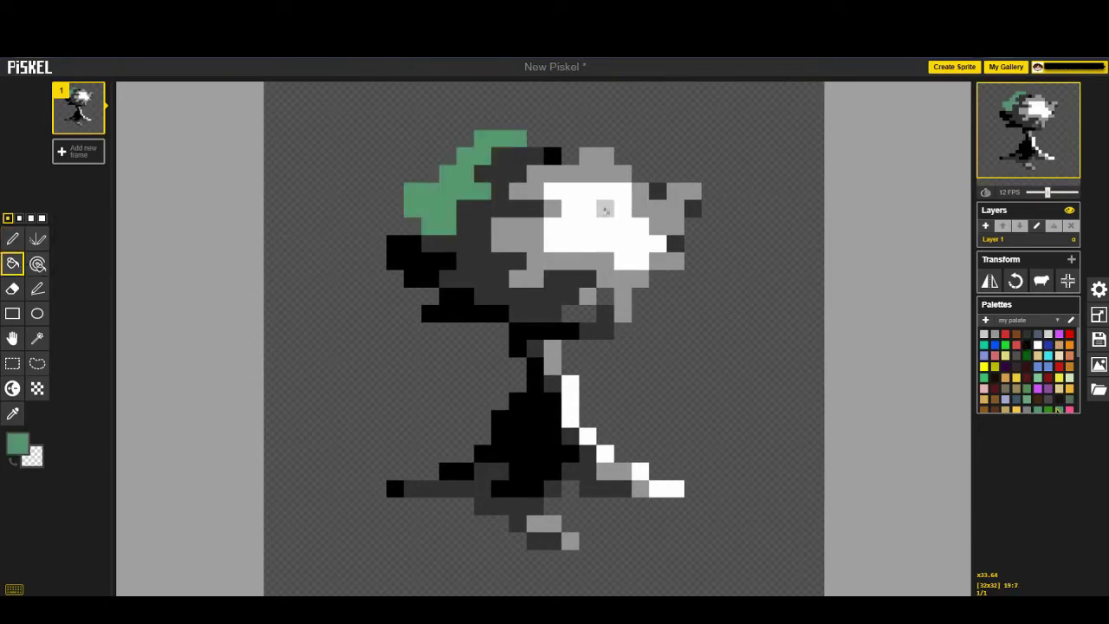
- Darken the new swatch to deep green #364737 and save the palette
key("alt+p")
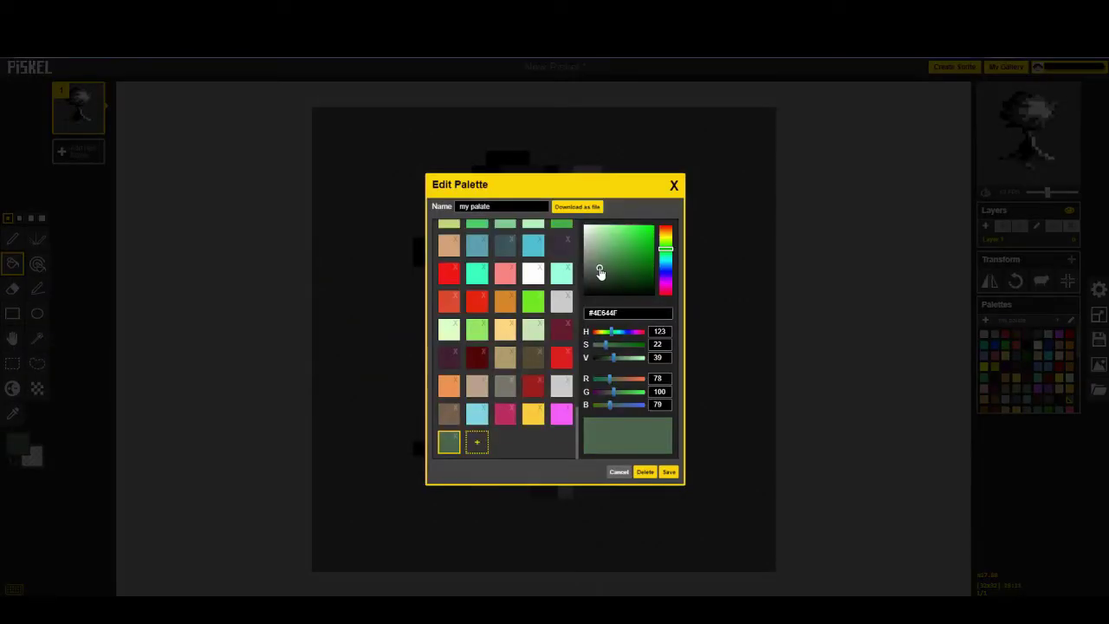
left_click_drag(597, 275, 610, 285)
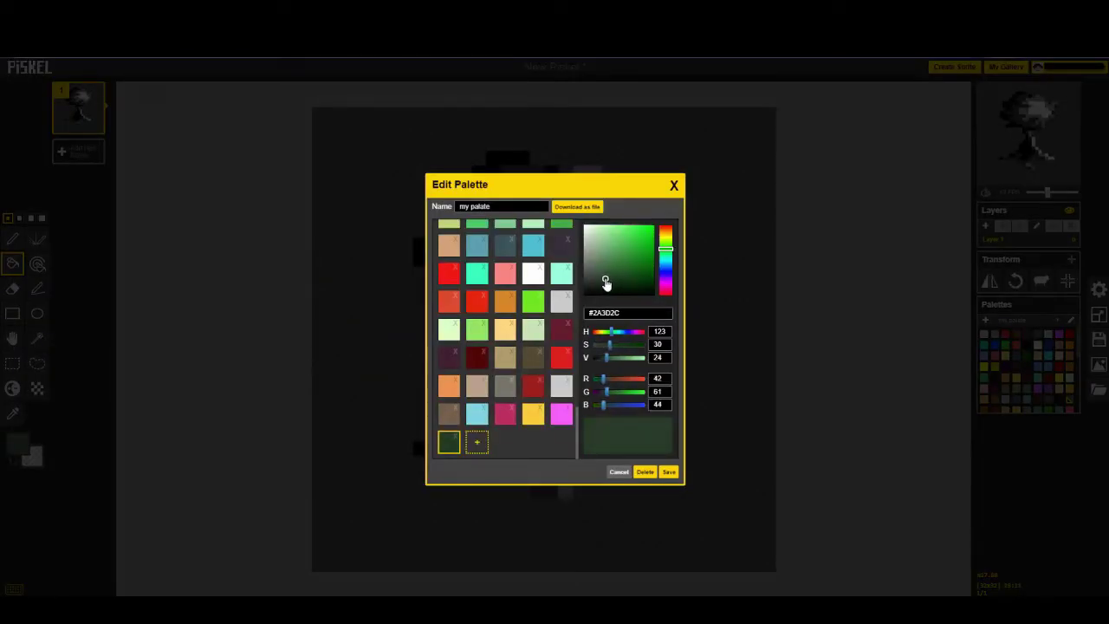
left_click_drag(604, 279, 607, 280)
left_click_drag(606, 364, 610, 364)
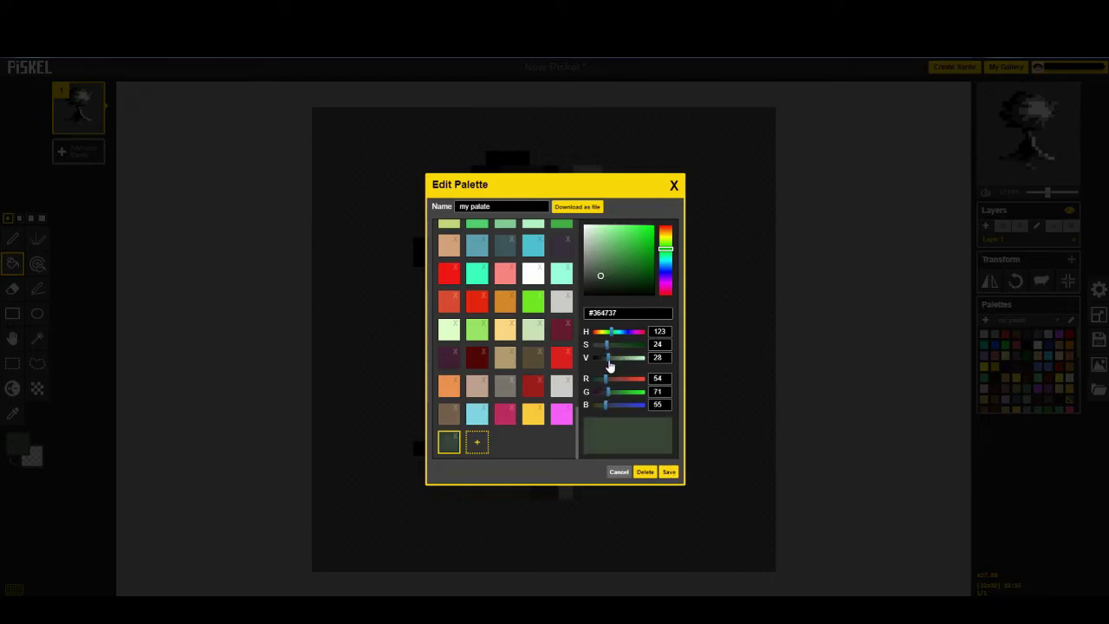
left_click(669, 472)
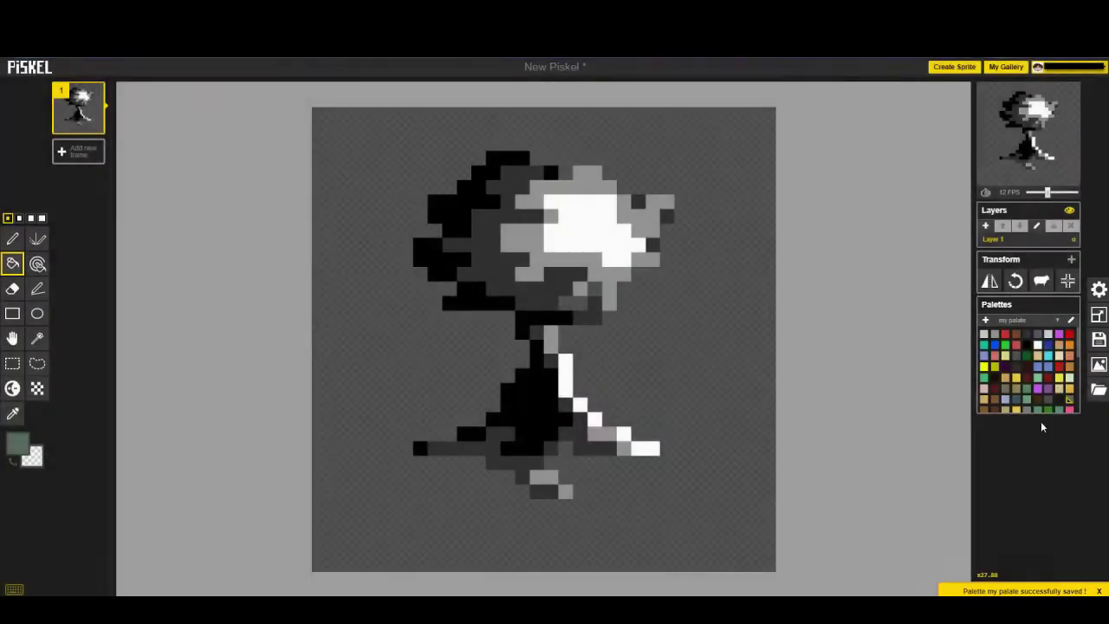
- Bucket-fill the black canopy patches on the crown's left with deep green #364737
left_click(993, 406)
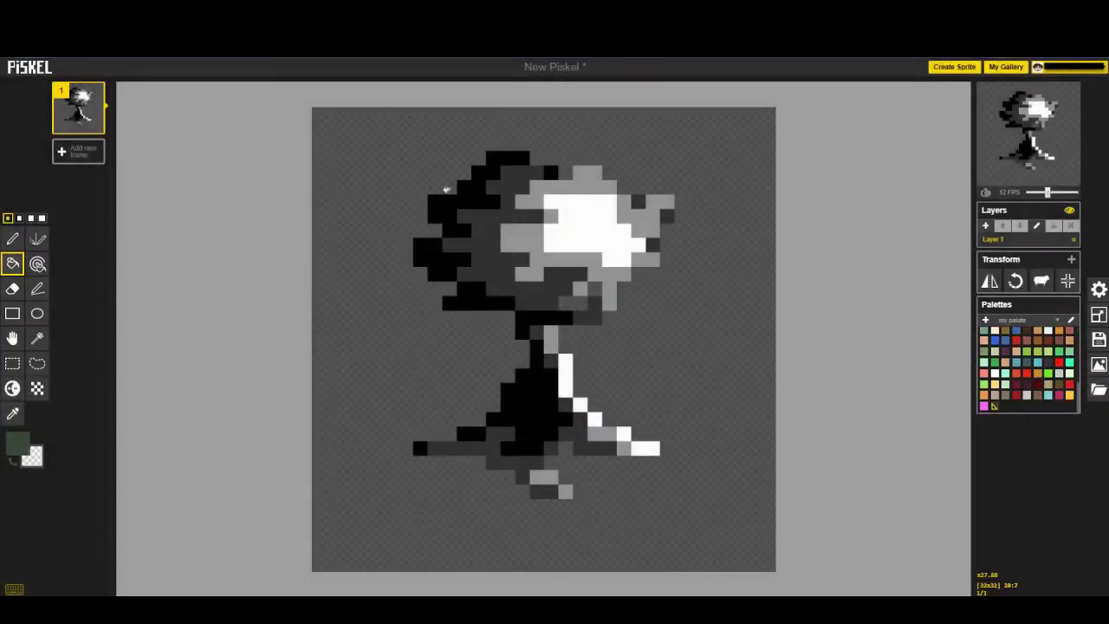
left_click(494, 182)
left_click(551, 172)
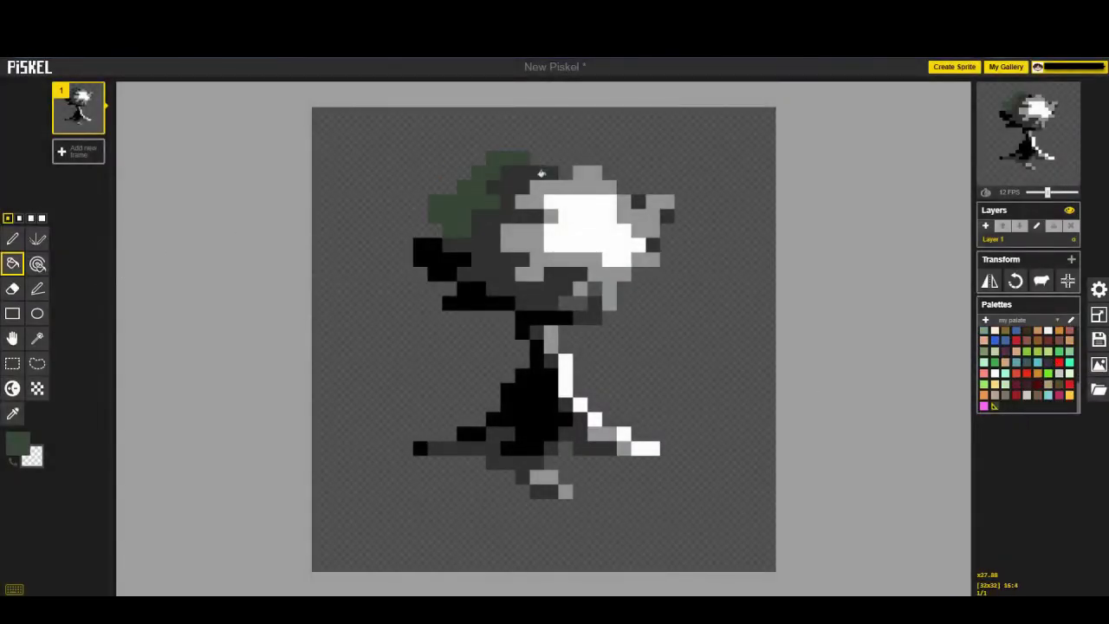
left_click(429, 251)
left_click(480, 303)
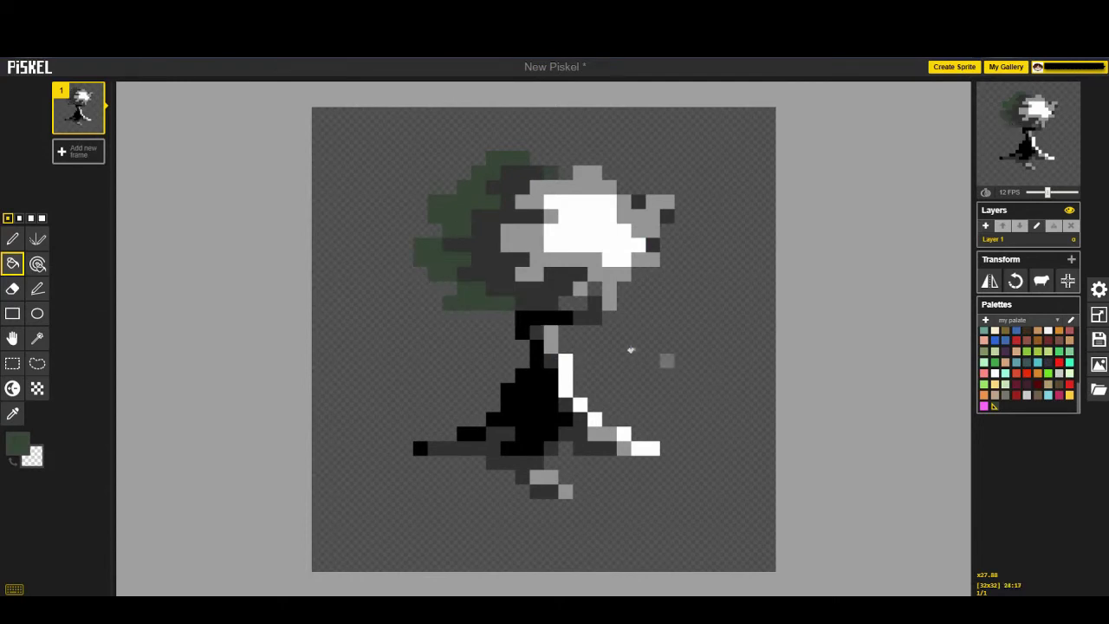
- Switch to the Pen and brighten a new palette swatch to mid green #539657
scroll(664, 358, "up", 2)
left_click(12, 239)
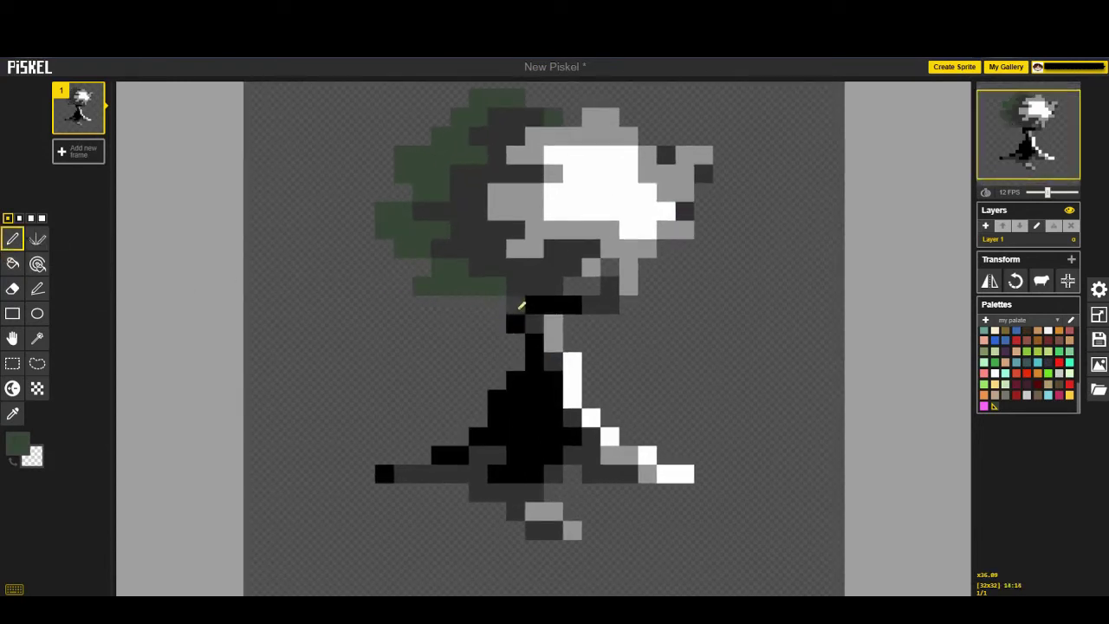
scroll(685, 346, "down", 6)
scroll(606, 302, "up", 6)
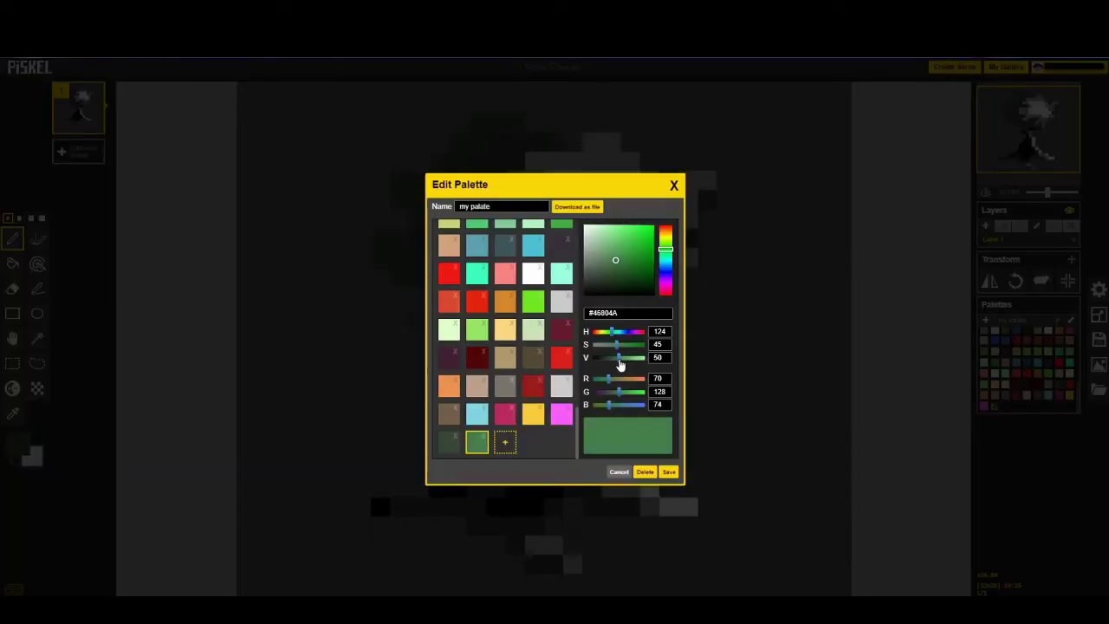
left_click_drag(616, 362, 624, 364)
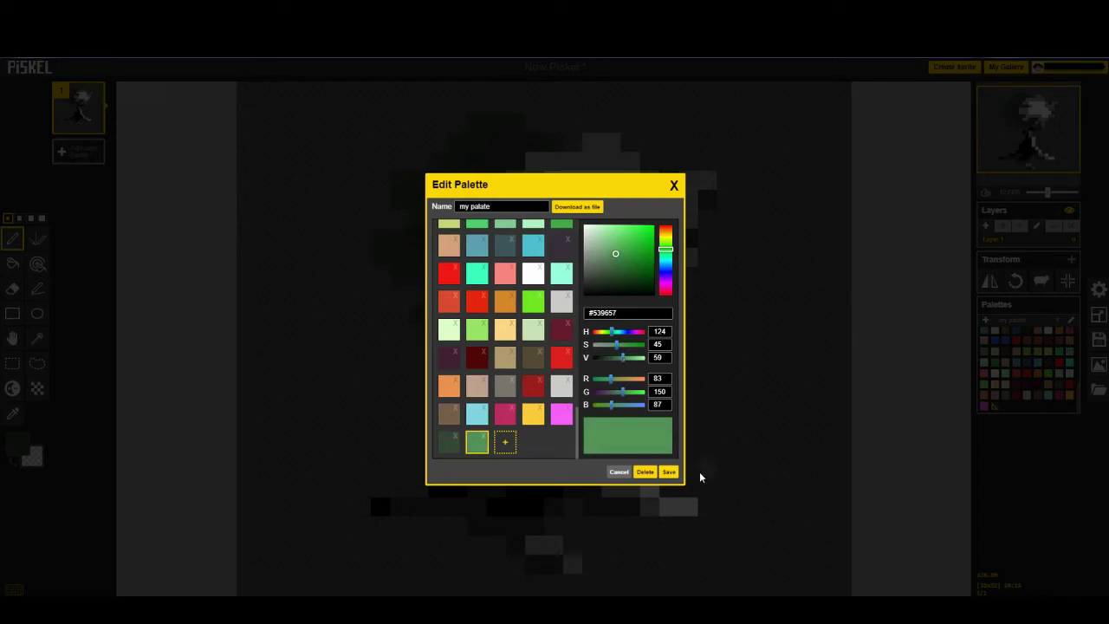
- Keep the mid-green swatch, then save the palette with light green #8AF290 added
left_click(674, 187)
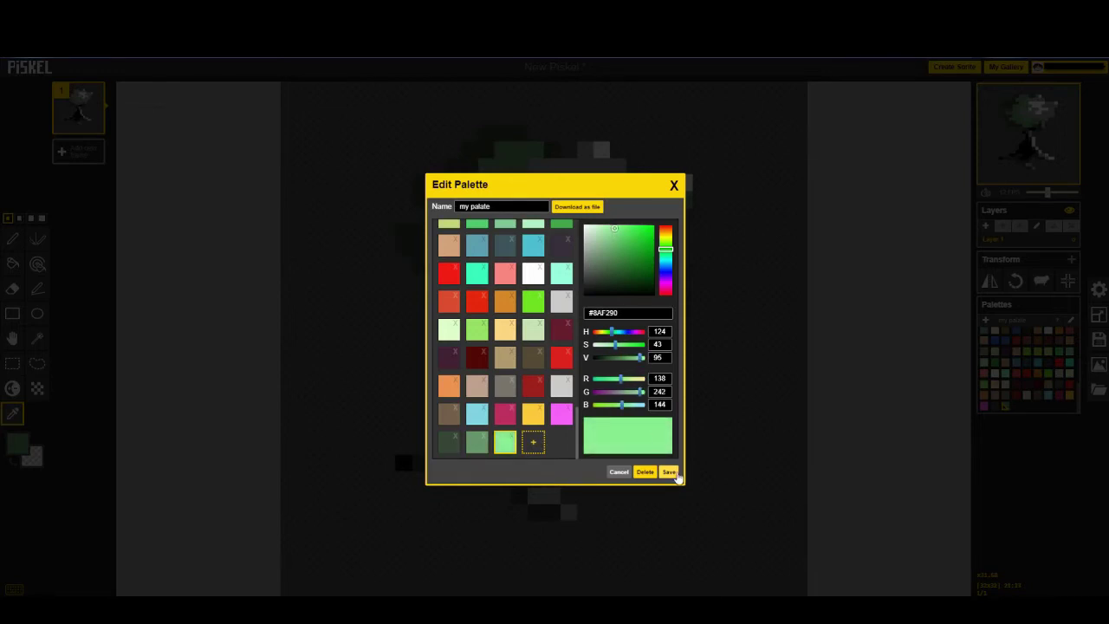
left_click(670, 472)
- Flood-fill the light-grey canopy areas with light green #8AF290
left_click(1016, 407)
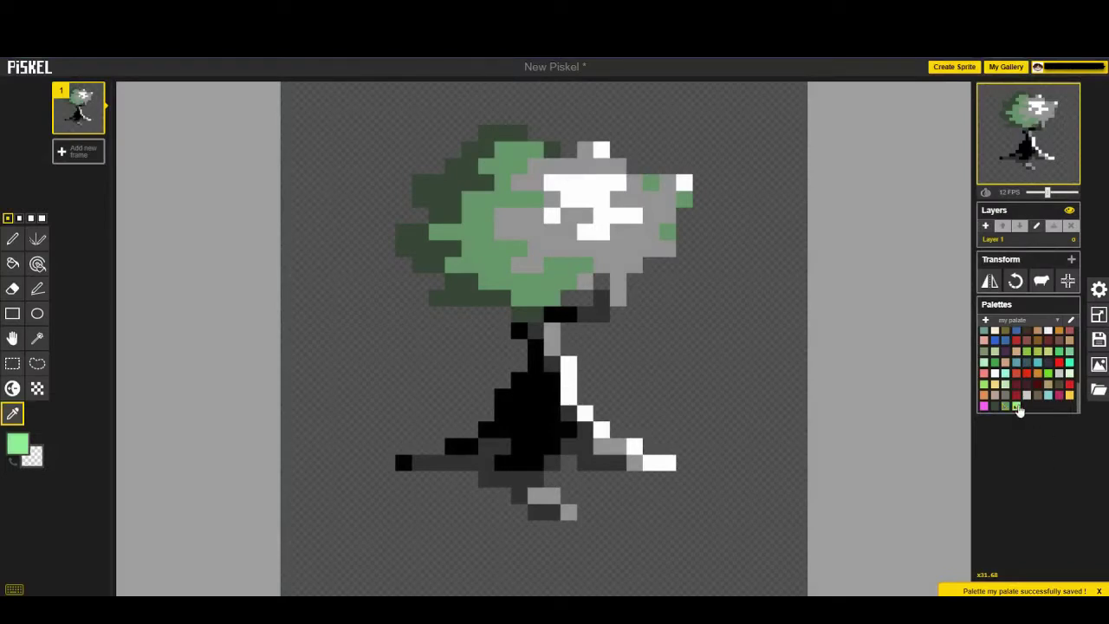
left_click(13, 264)
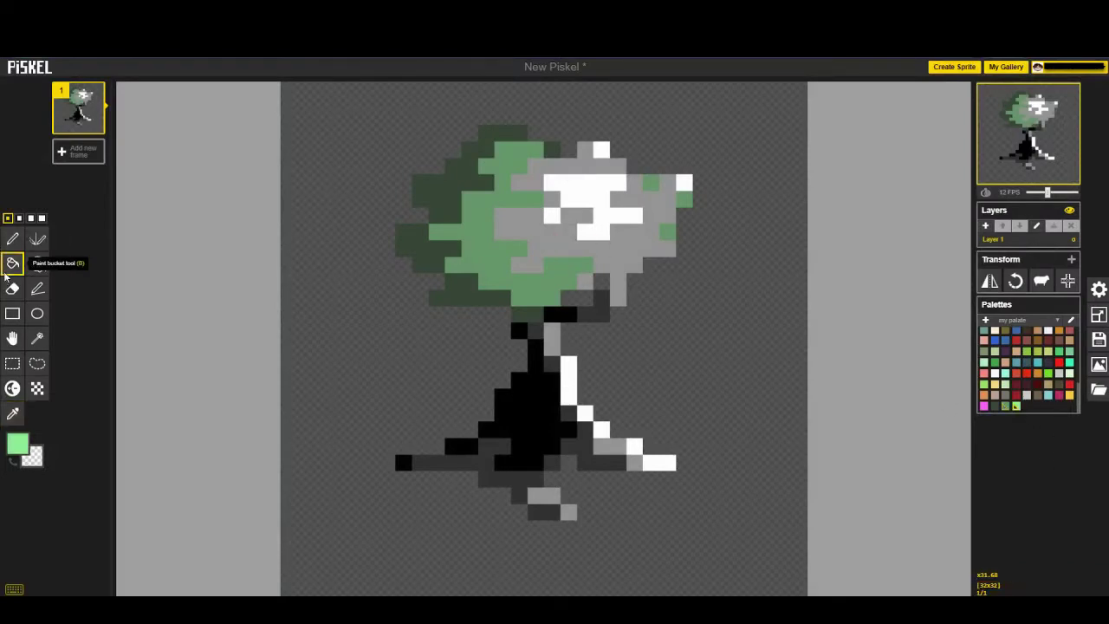
left_click(641, 256)
left_click(607, 169)
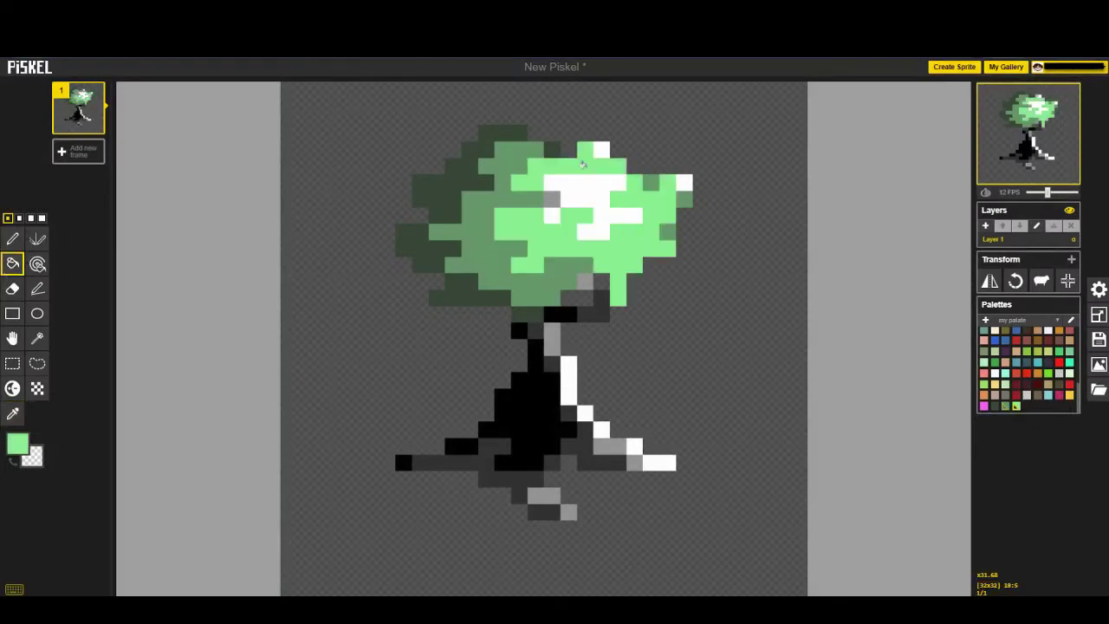
scroll(708, 252, "down", 3)
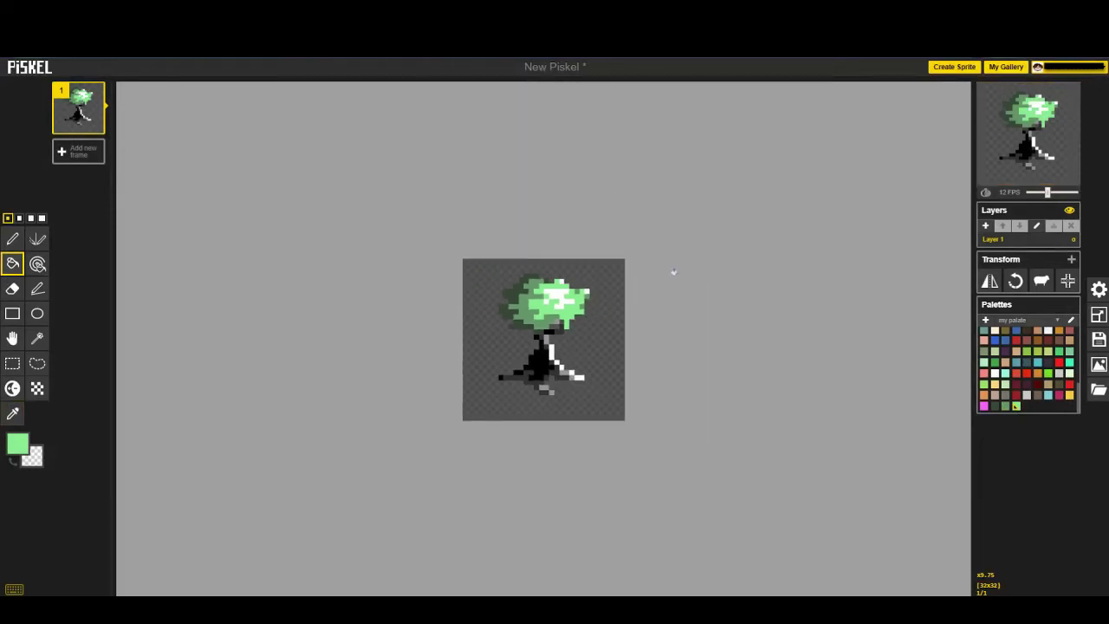
scroll(668, 272, "up", 3)
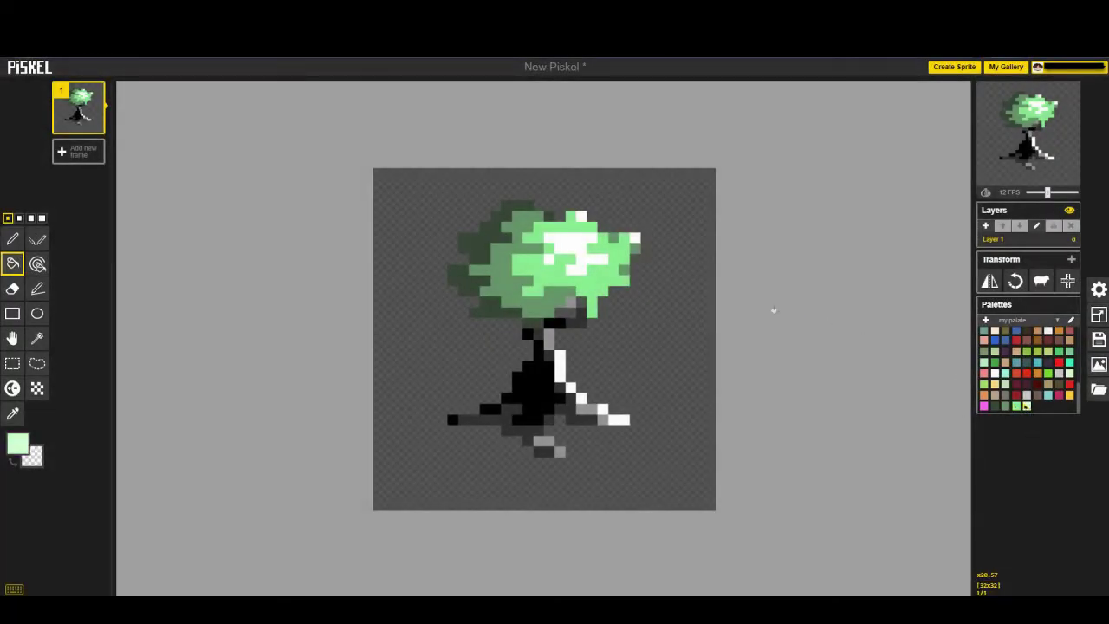
- Fill the canopy's white highlight pixels with pale mint green
left_click(574, 236)
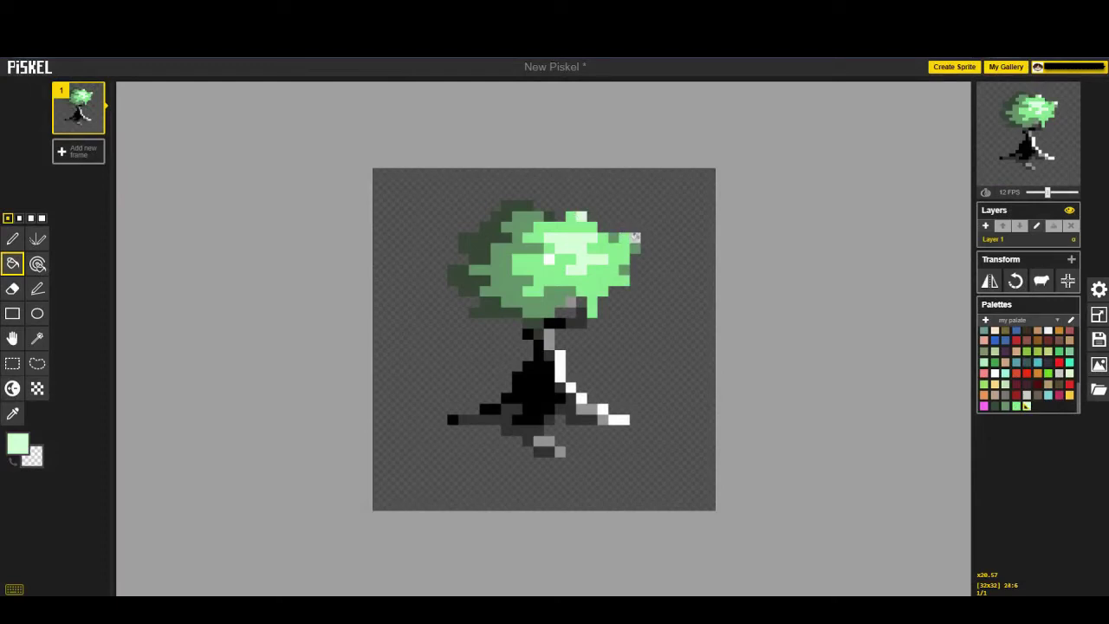
scroll(604, 358, "down", 5)
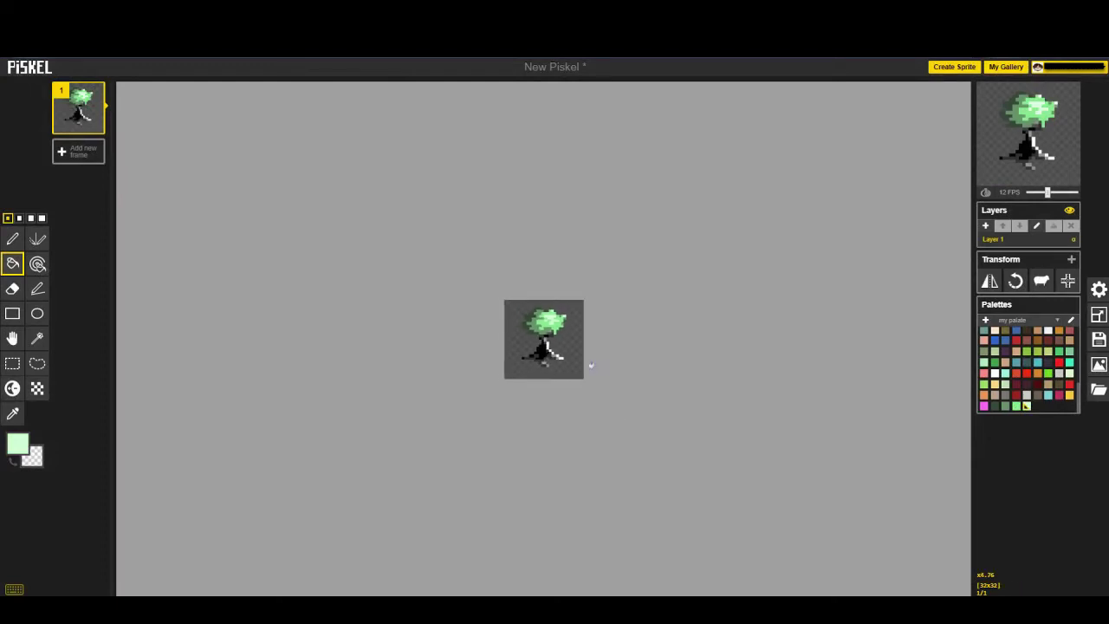
scroll(621, 262, "up", 5)
scroll(641, 226, "up", 2)
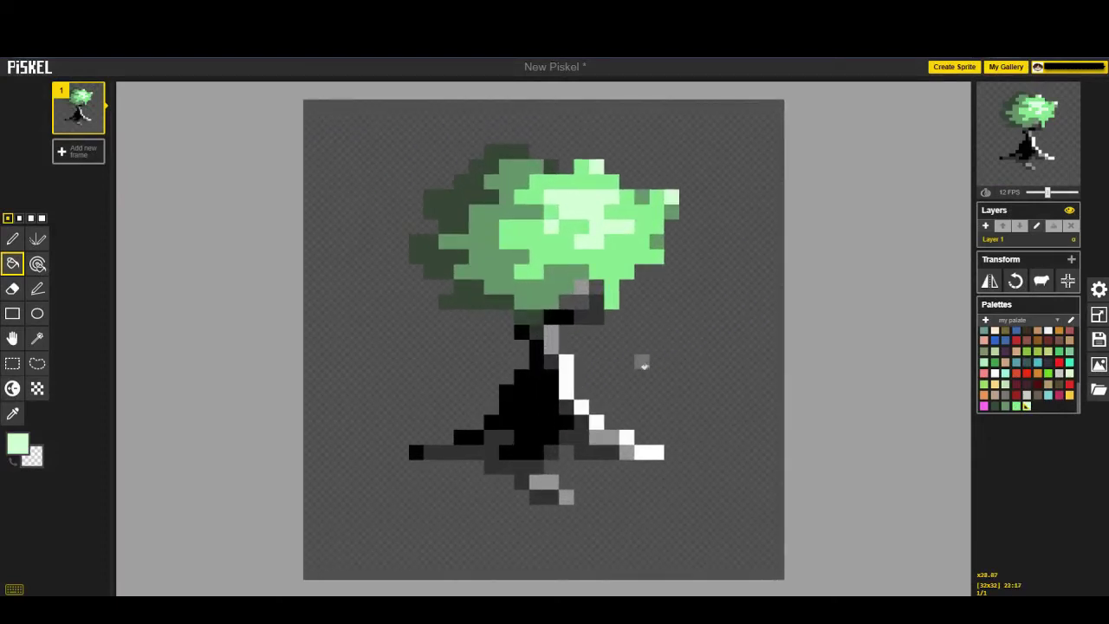
scroll(667, 349, "up", 2)
scroll(668, 349, "down", 4)
scroll(668, 350, "up", 2)
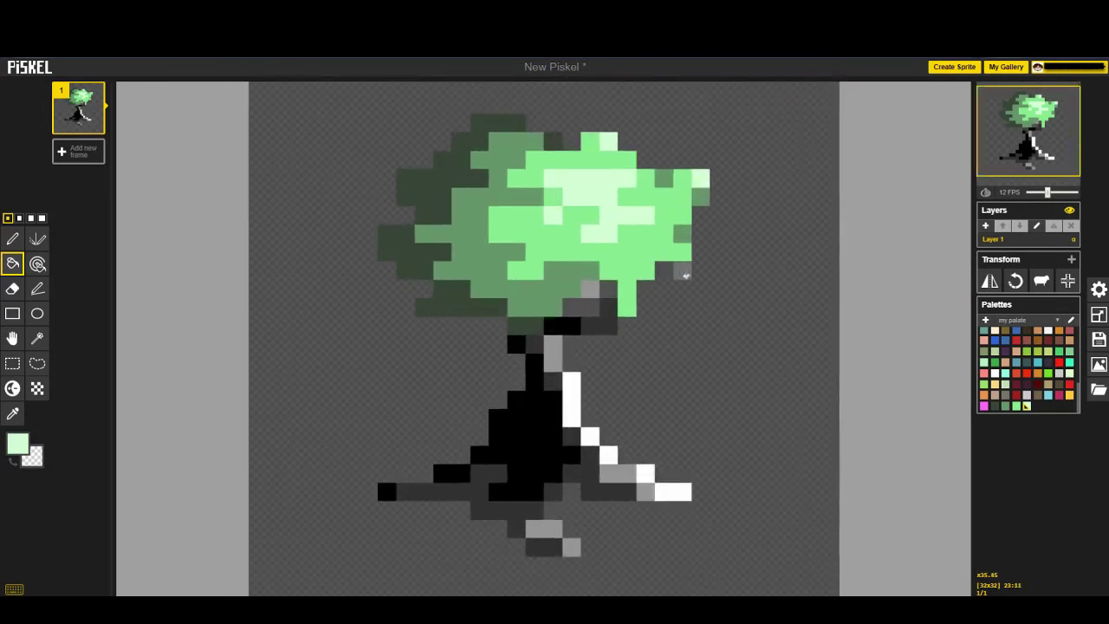
scroll(668, 280, "up", 5)
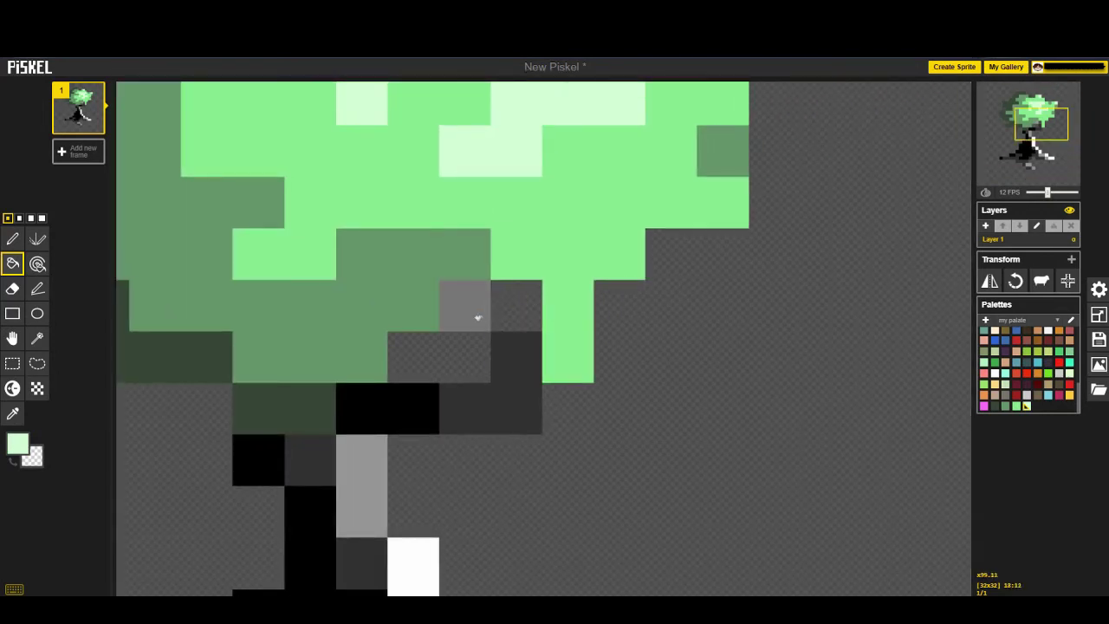
scroll(673, 375, "down", 5)
key("p")
scroll(743, 378, "up", 3)
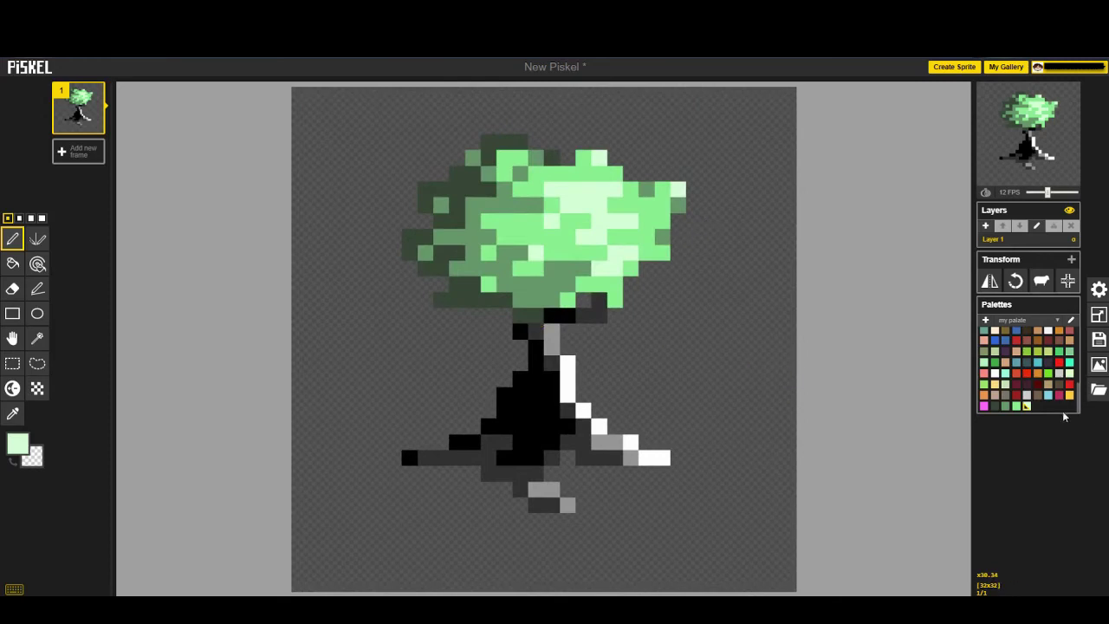
- Erase the stray dark pixels at the lower left of the trunk with a rectangle selection
scroll(599, 465, "down", 1)
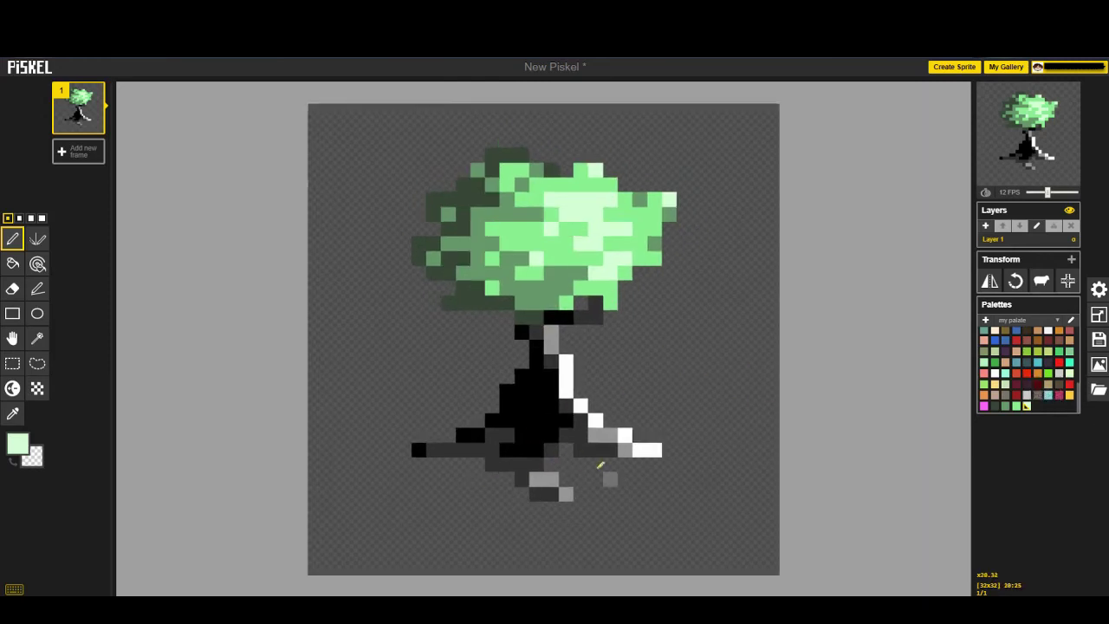
scroll(599, 465, "down", 1)
left_click(12, 363)
left_click_drag(366, 341, 530, 518)
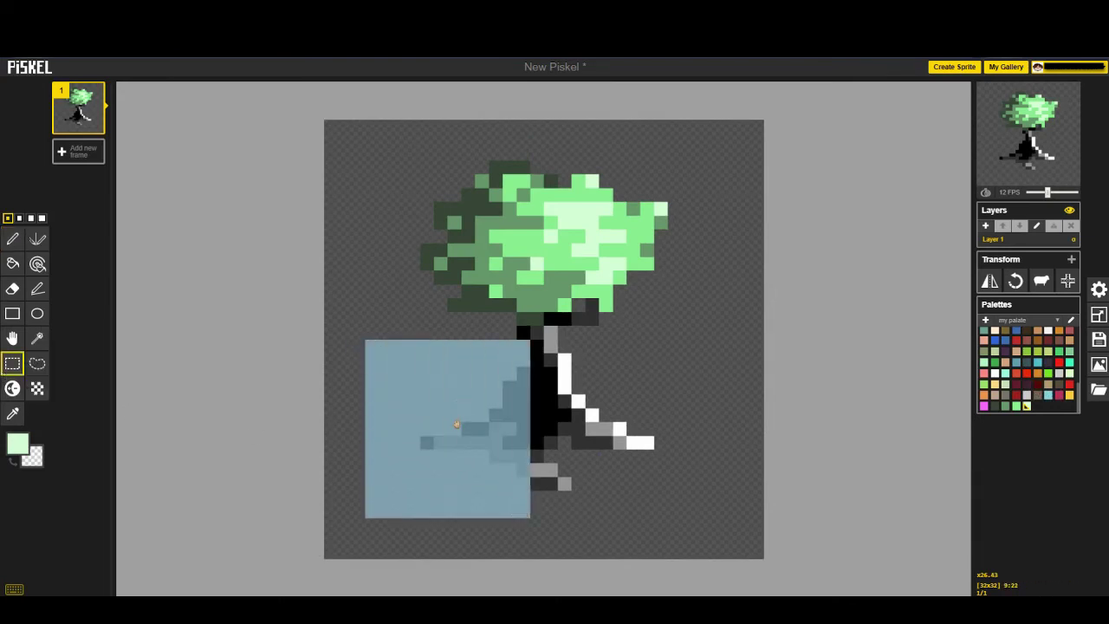
key("Delete")
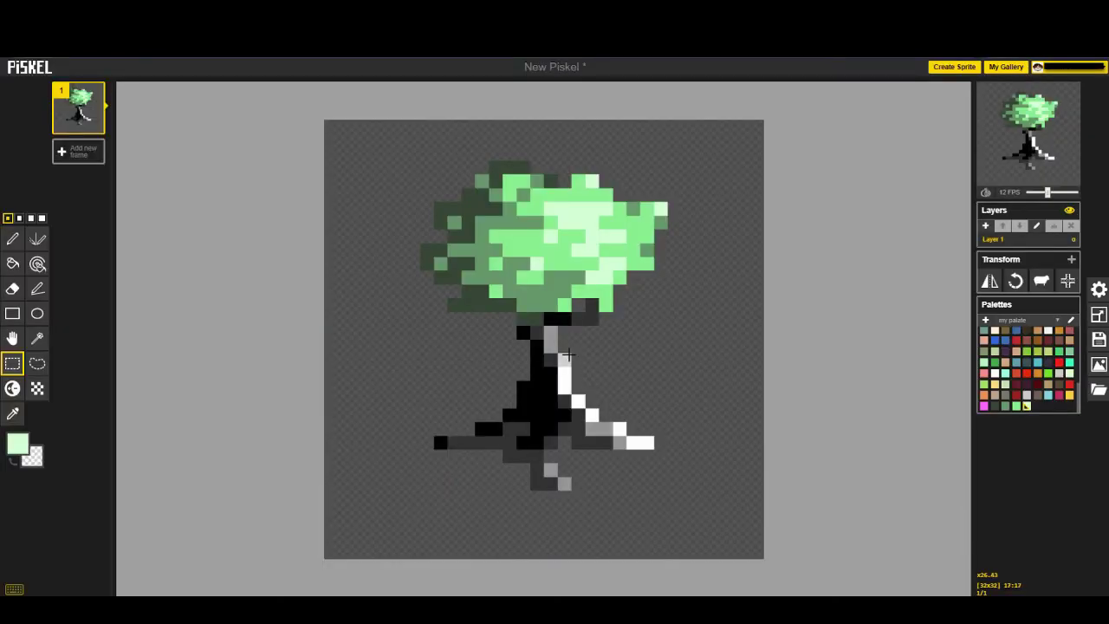
- Move the white root pixels one pixel to the left and deselect
left_click_drag(567, 353, 679, 512)
left_click_drag(606, 452, 598, 449)
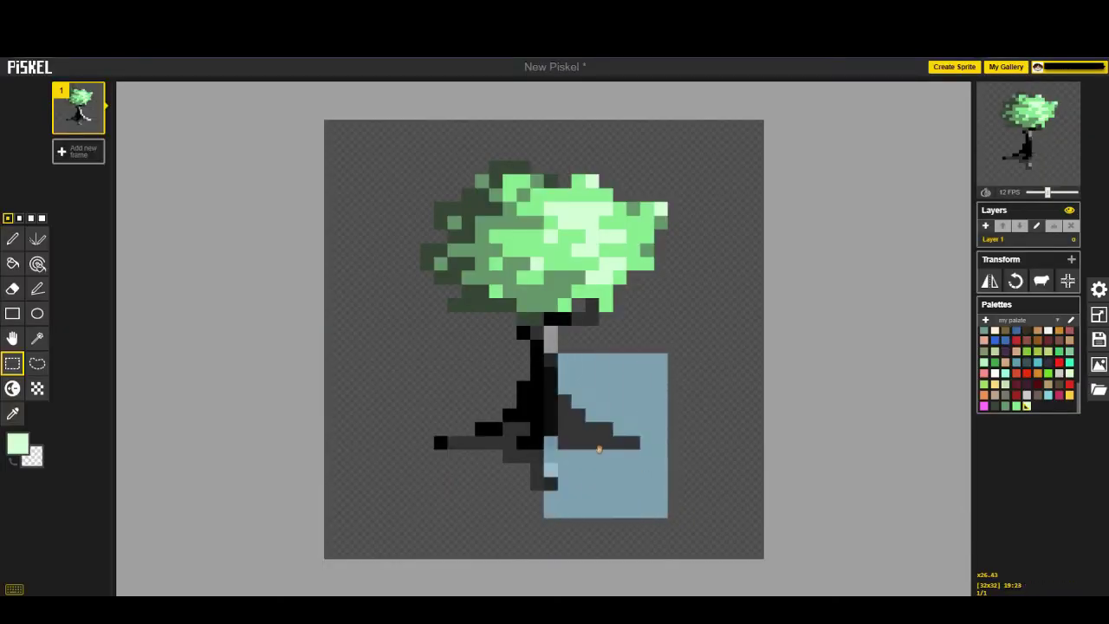
left_click(747, 421)
scroll(660, 445, "down", 2)
scroll(695, 456, "up", 3)
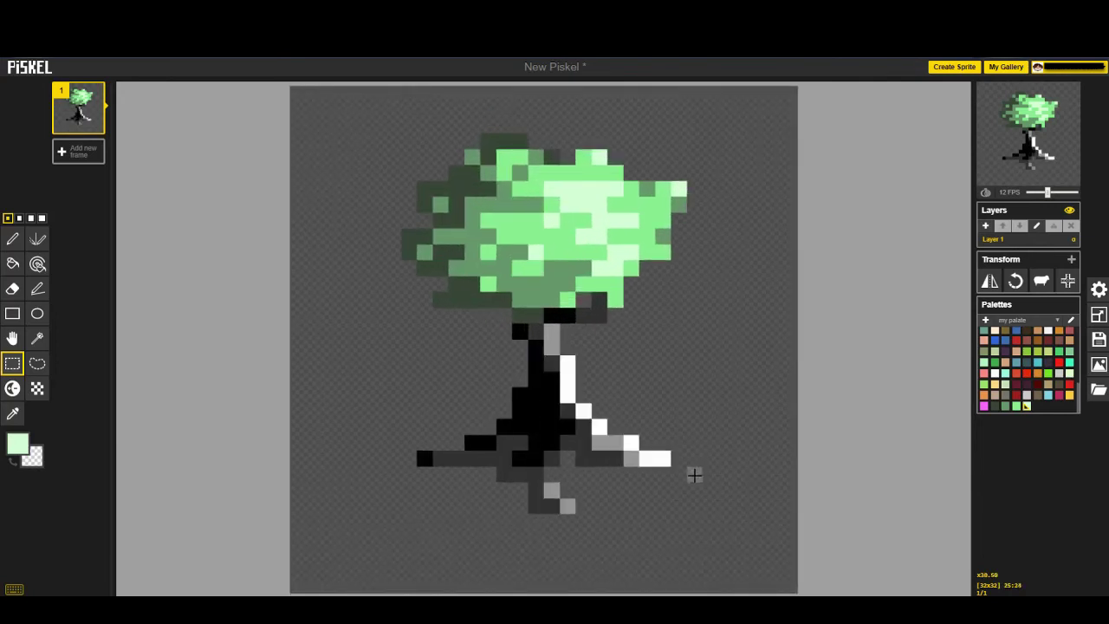
scroll(694, 474, "up", 1)
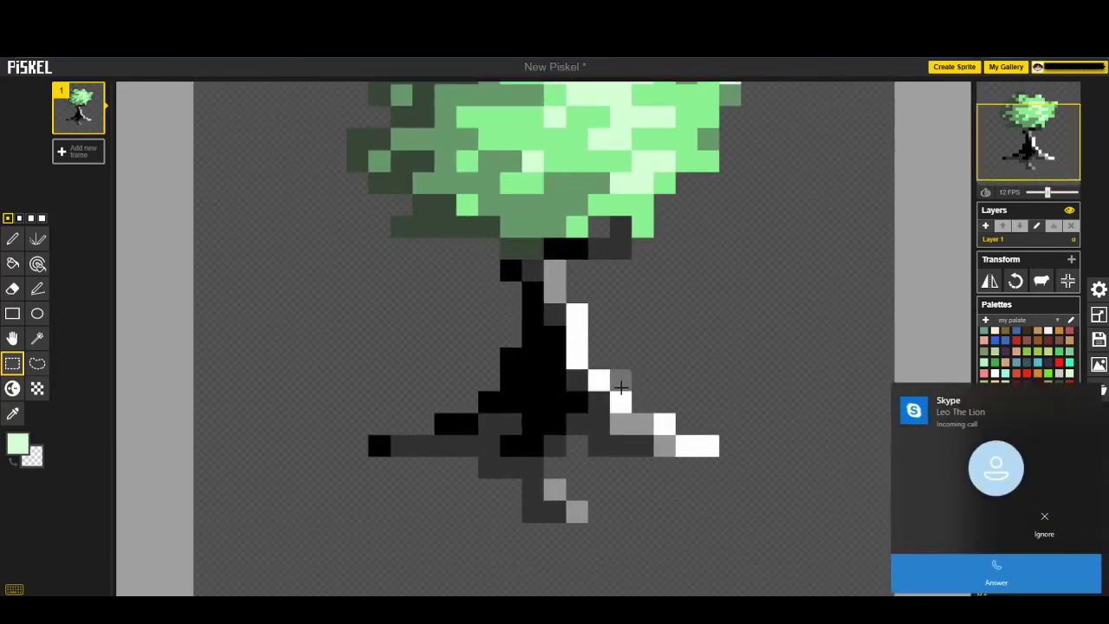
- Select the area around the lower roots and sample the trunk's black colour
left_click_drag(621, 388, 763, 522)
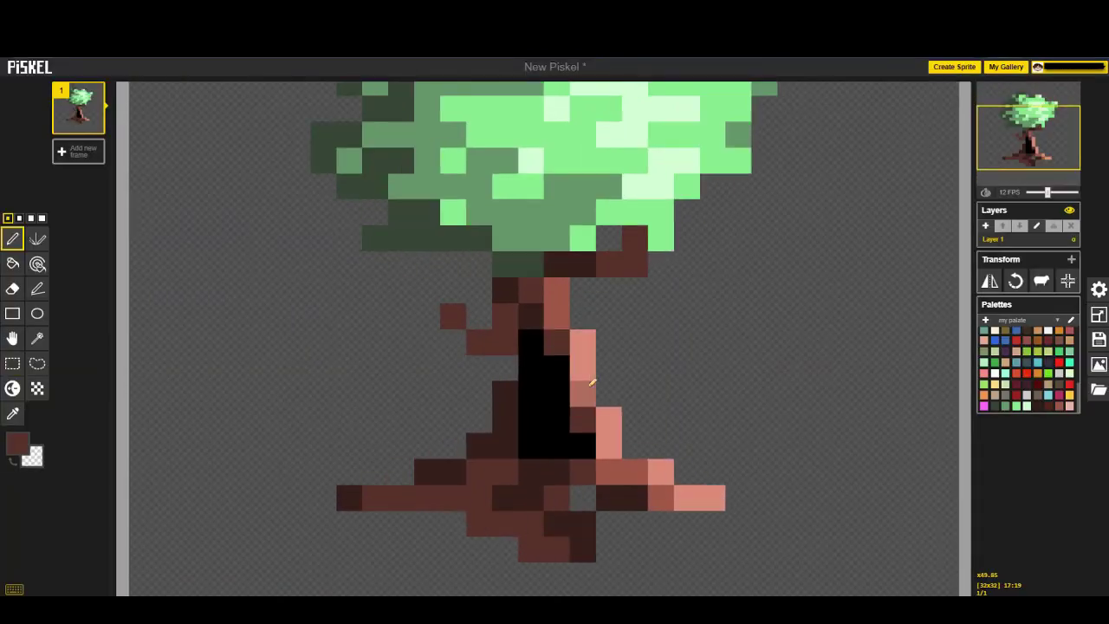
scroll(450, 364, "up", 1)
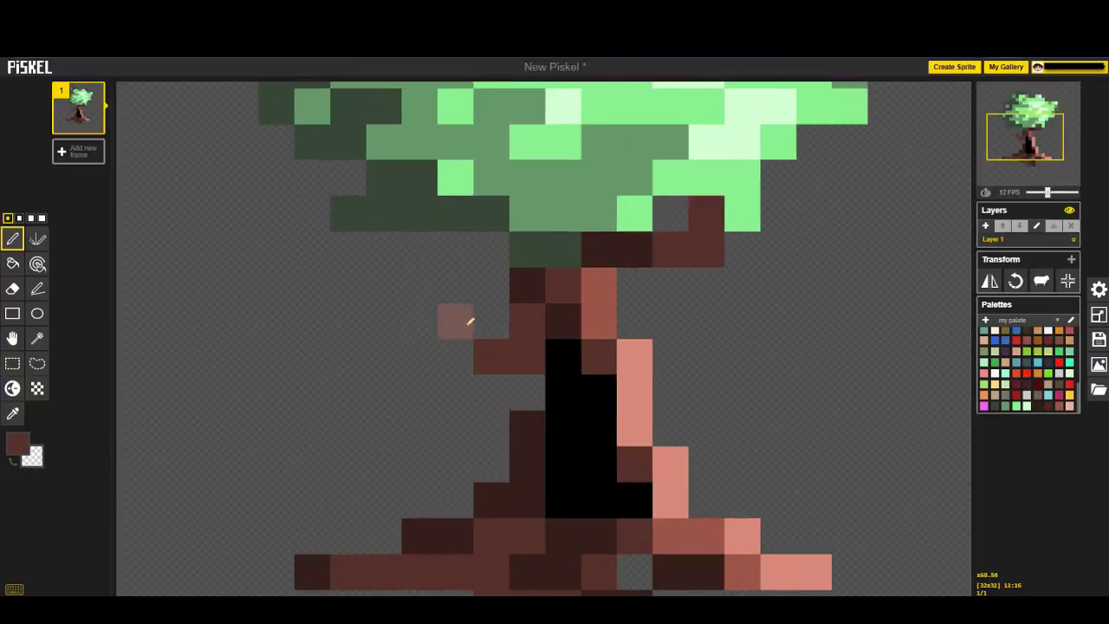
scroll(407, 359, "up", 1)
left_click(12, 413)
left_click(715, 401)
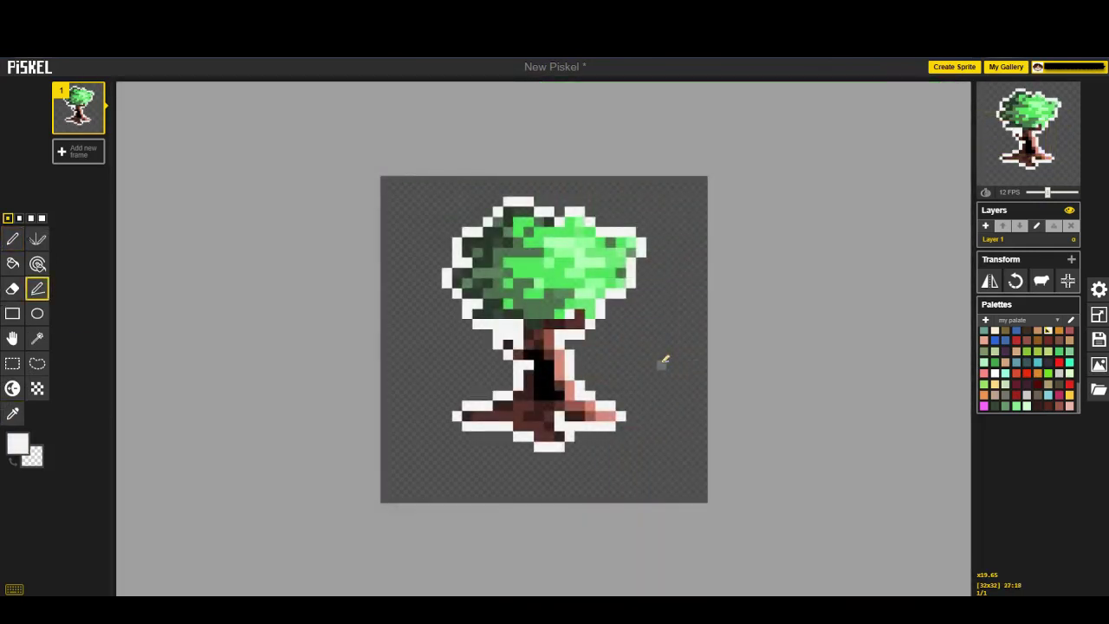
scroll(658, 409, "down", 5)
scroll(646, 403, "up", 3)
scroll(645, 404, "up", 2)
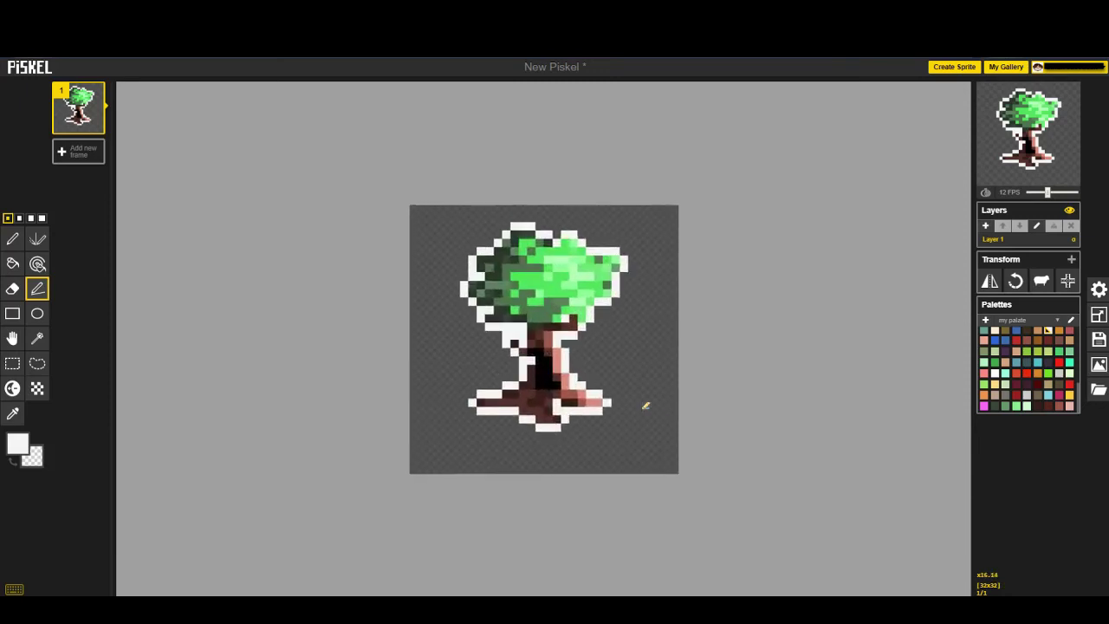
scroll(645, 404, "down", 3)
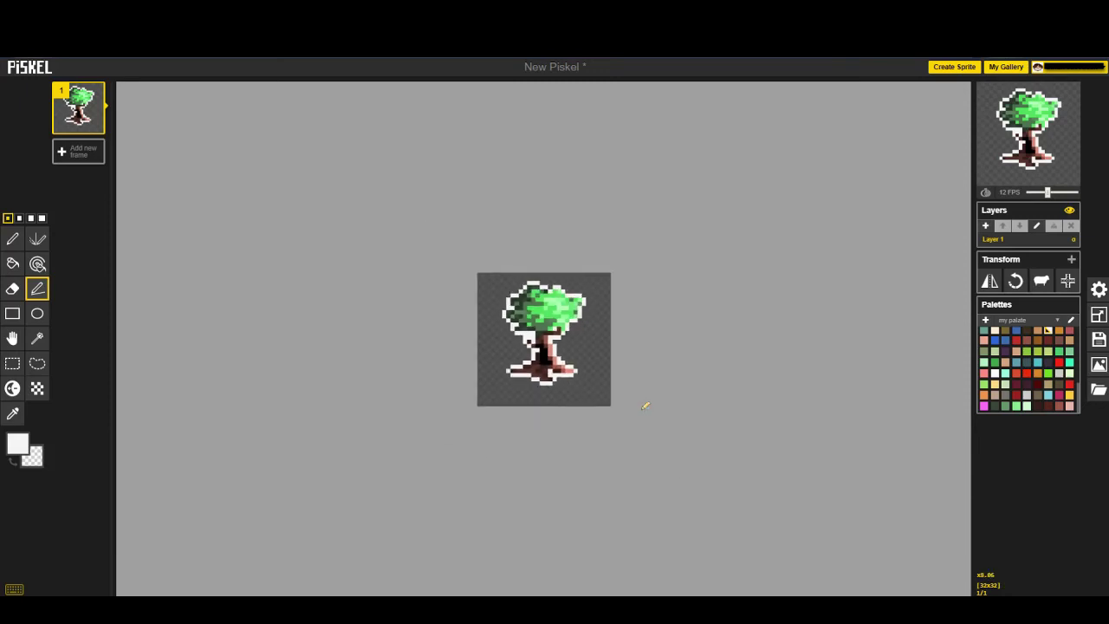
scroll(645, 405, "down", 1)
scroll(645, 404, "up", 2)
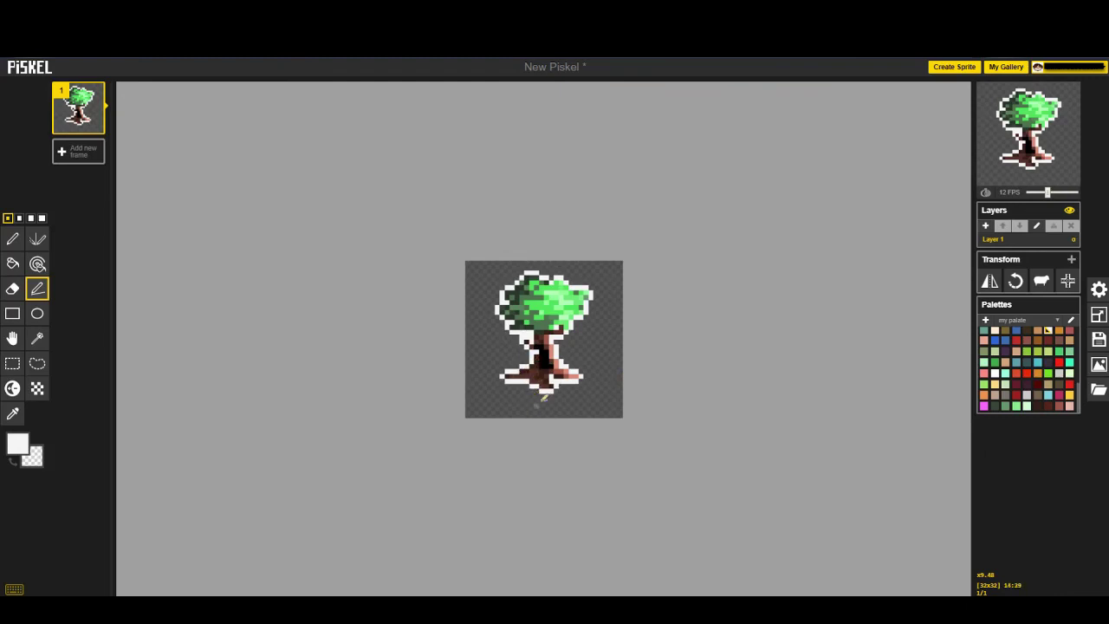
scroll(627, 356, "up", 4)
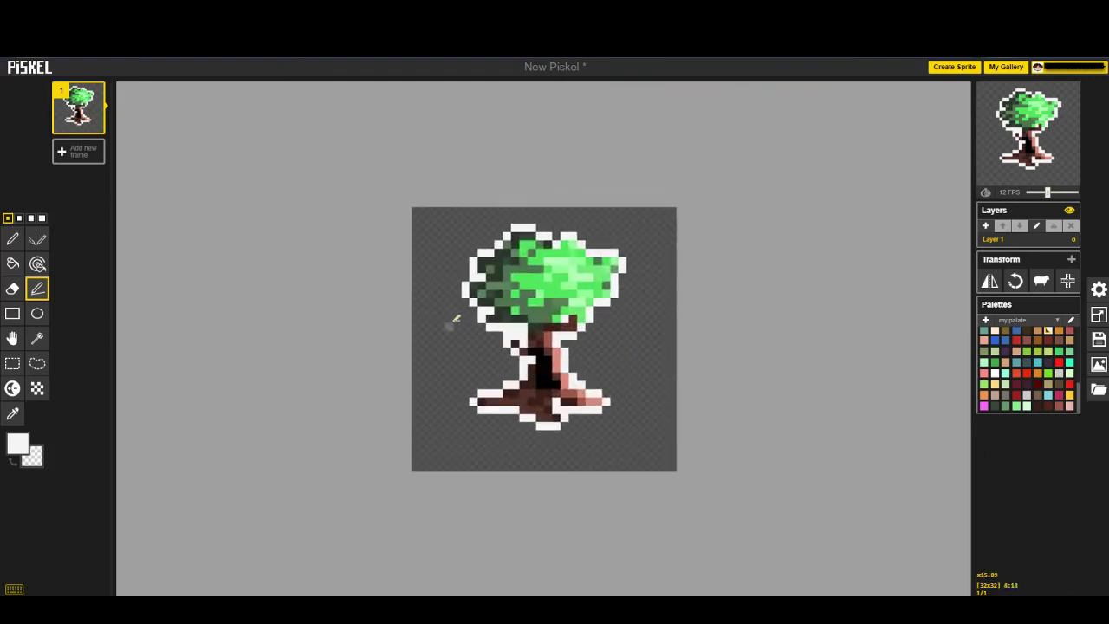
scroll(663, 446, "down", 4)
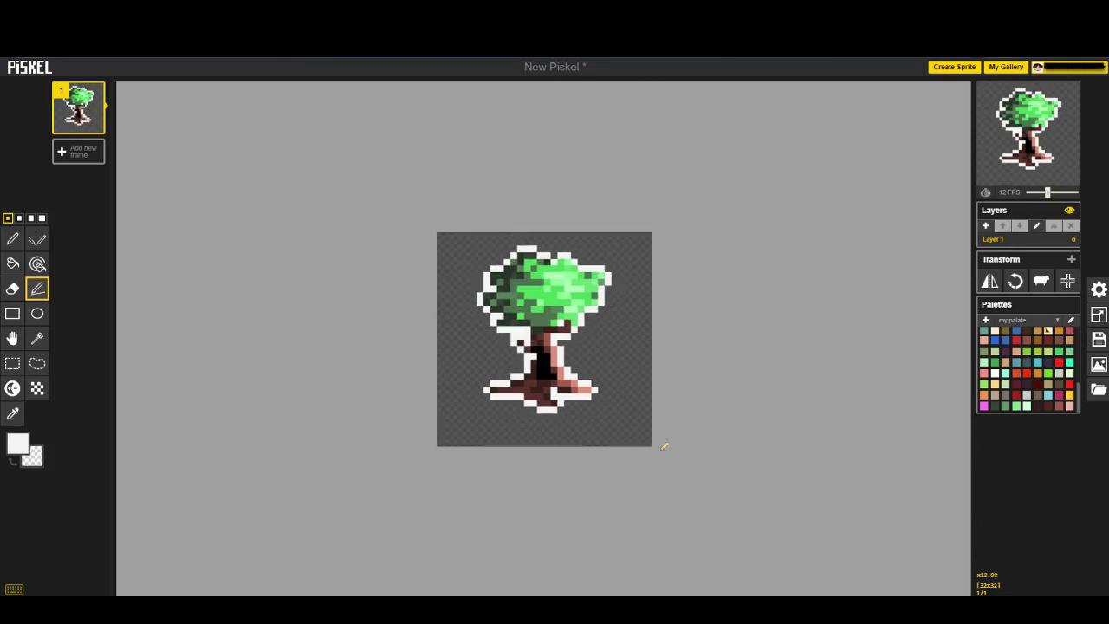
scroll(645, 458, "up", 2)
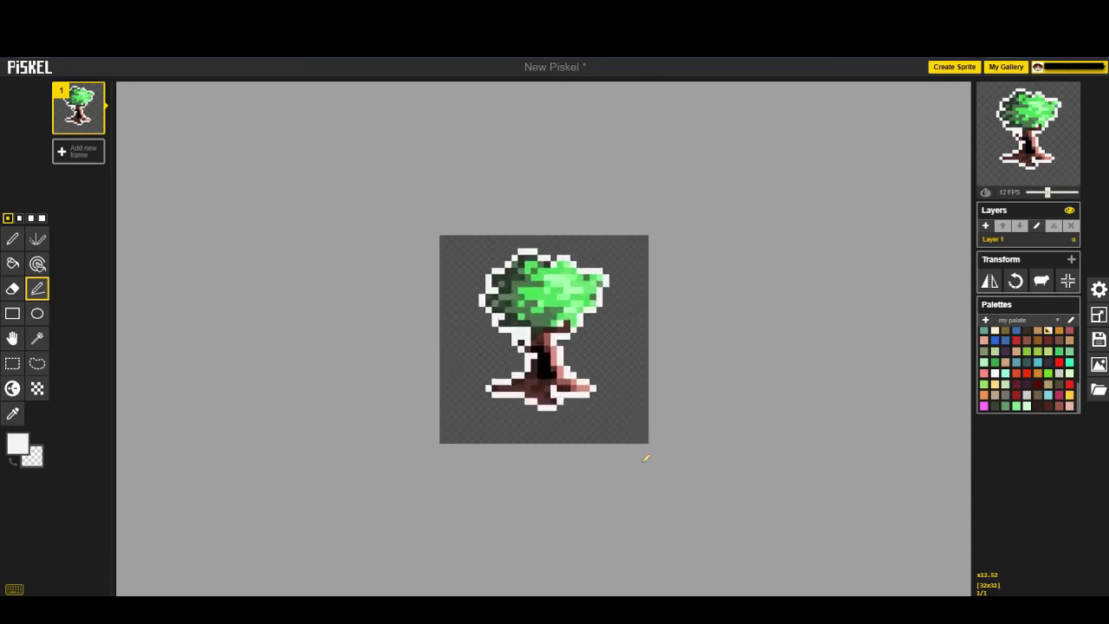